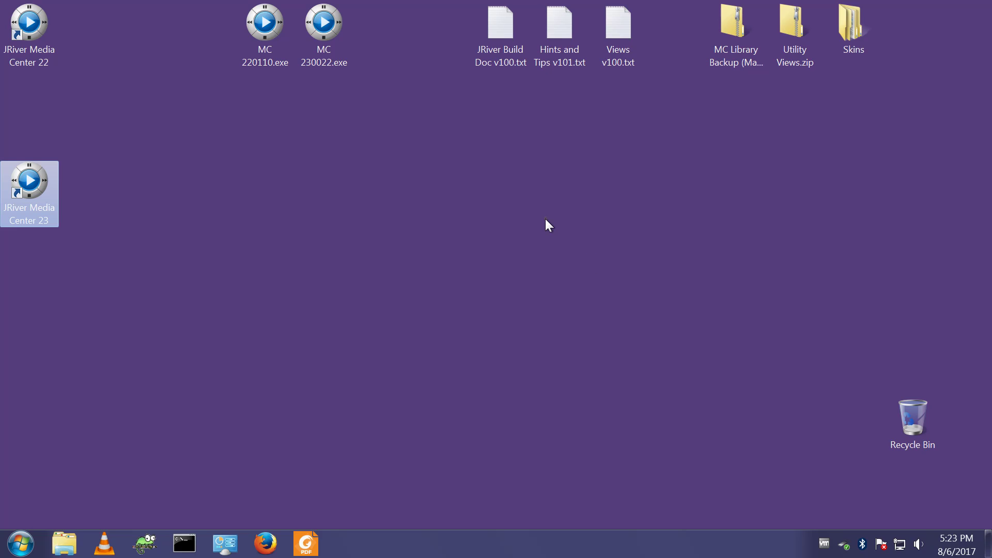
Launch JRiver Media Center 23 and open its Options dialog.
{"action": "double_click", "coordinate": [41, 193]}
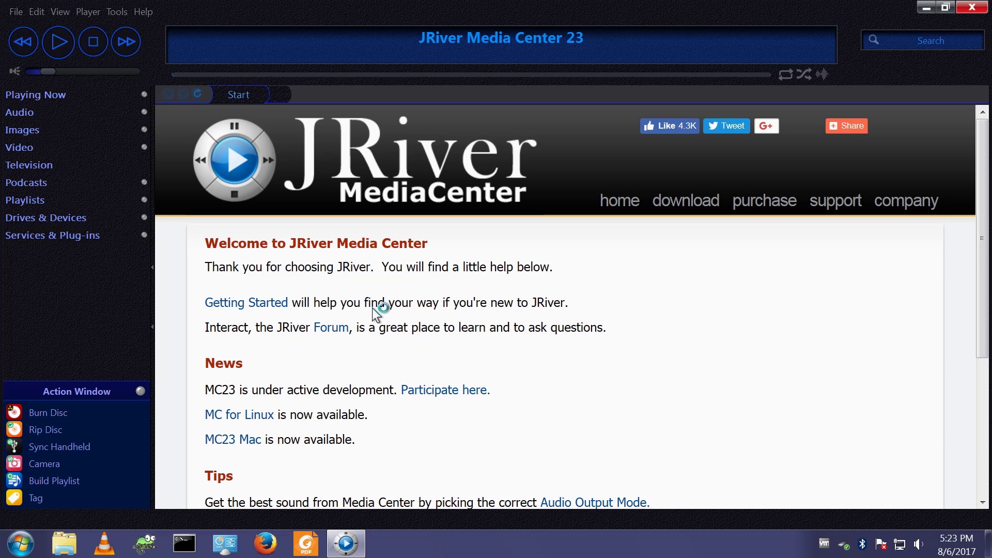
{"action": "left_click", "coordinate": [117, 11]}
{"action": "left_click", "coordinate": [135, 210]}
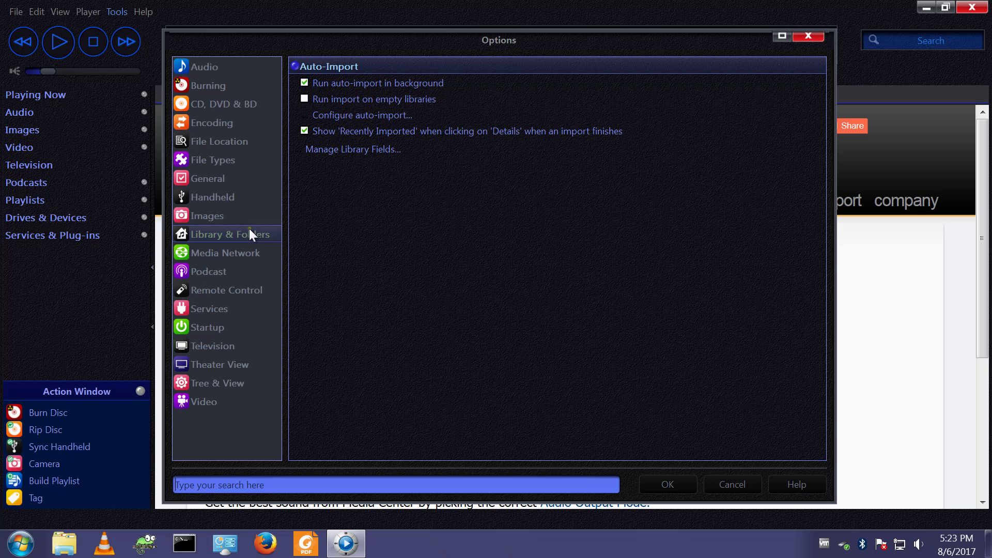
Review the watched folders and the full list of additional tasks in the auto-import configuration, then finish it.
{"action": "left_click", "coordinate": [330, 116]}
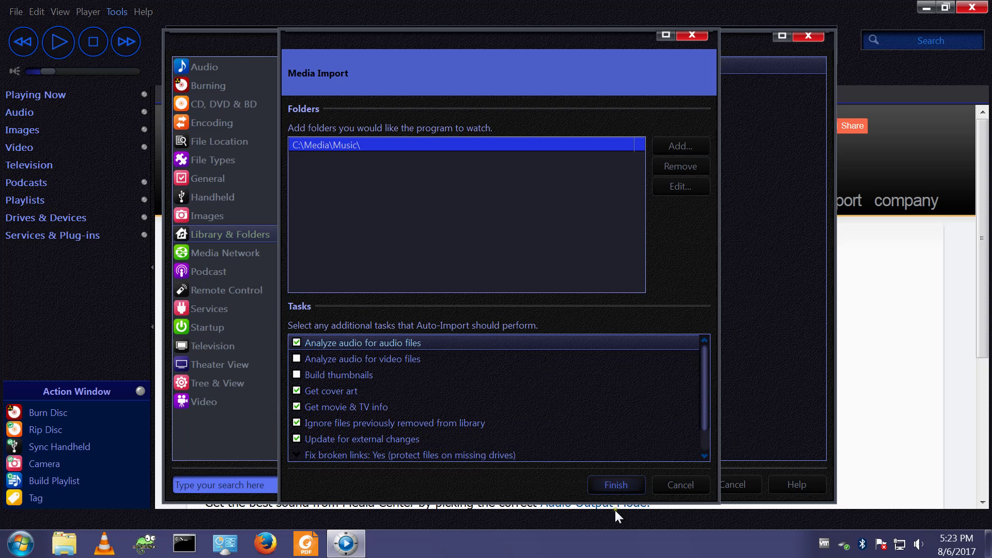
{"action": "left_click_drag", "start_coordinate": [705, 396], "coordinate": [695, 437]}
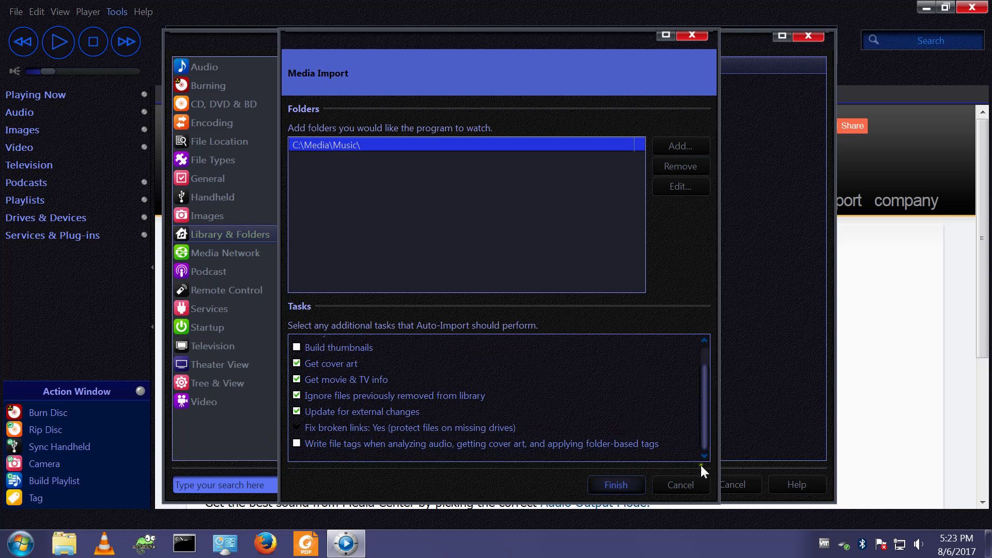
{"action": "mouse_move", "coordinate": [705, 431]}
{"action": "left_mouse_down"}
{"action": "mouse_move", "coordinate": [709, 409]}
{"action": "mouse_move", "coordinate": [708, 427]}
{"action": "left_mouse_up"}
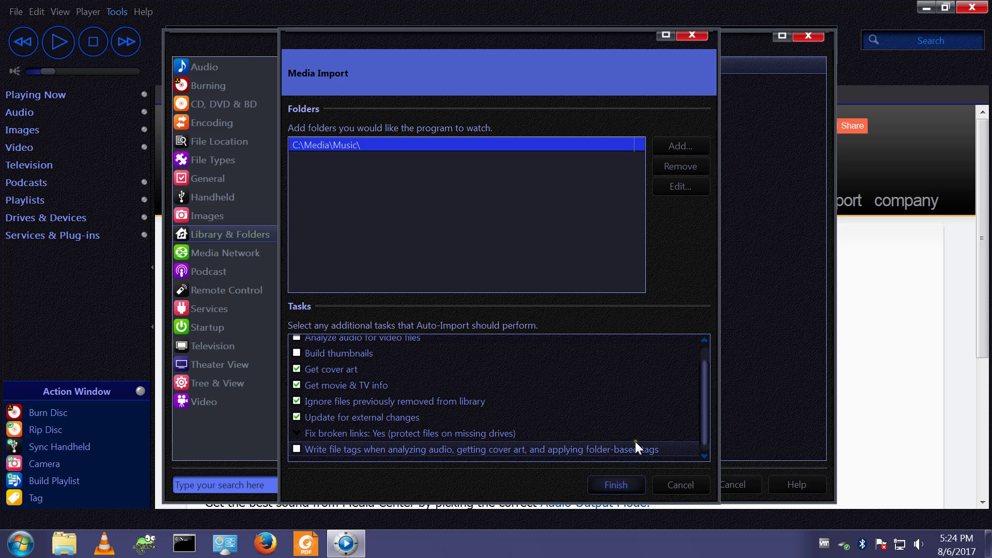
{"action": "left_click", "coordinate": [625, 482]}
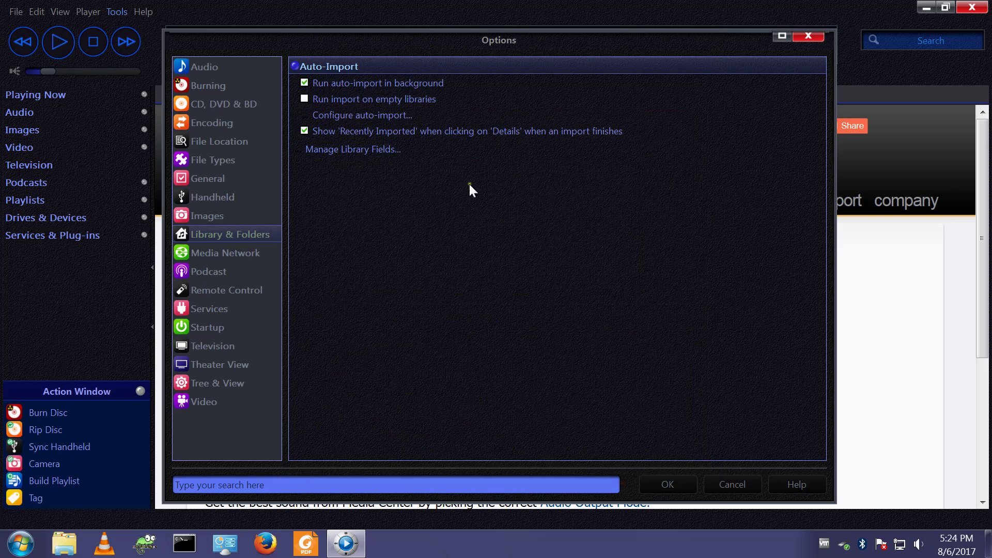
In the library field manager, turn off the link checkbox for the Access Rating and Album fields.
{"action": "left_click", "coordinate": [342, 146]}
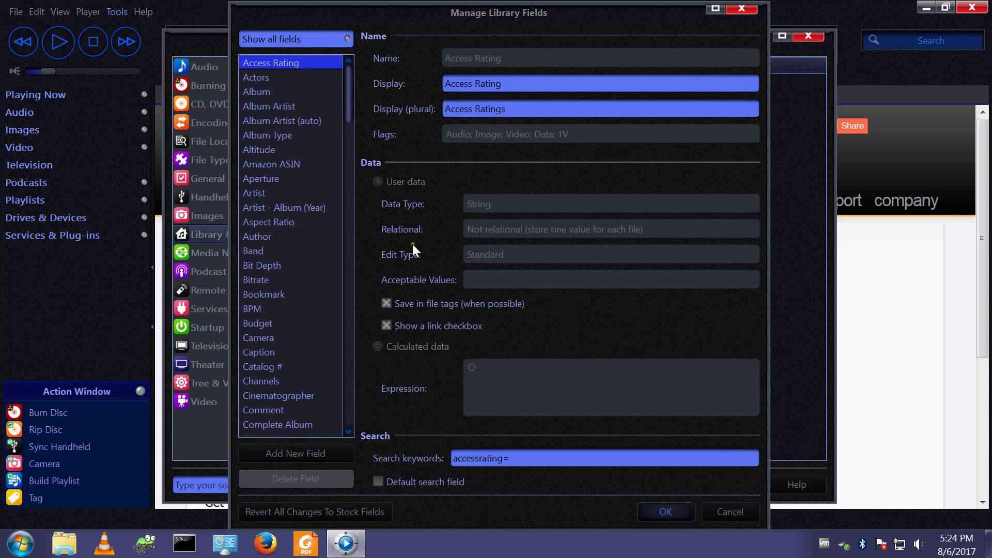
{"action": "left_click", "coordinate": [386, 326]}
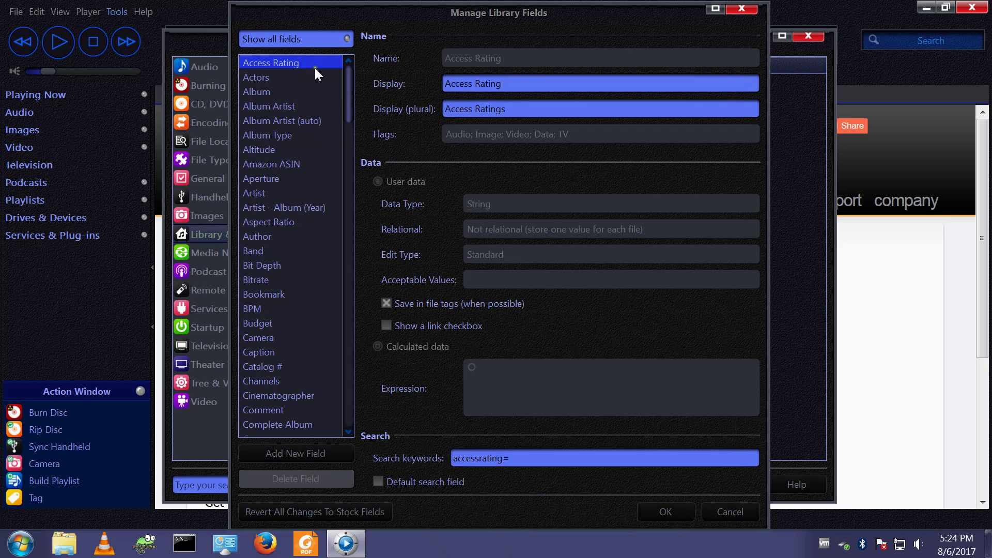
{"action": "left_click", "coordinate": [267, 92]}
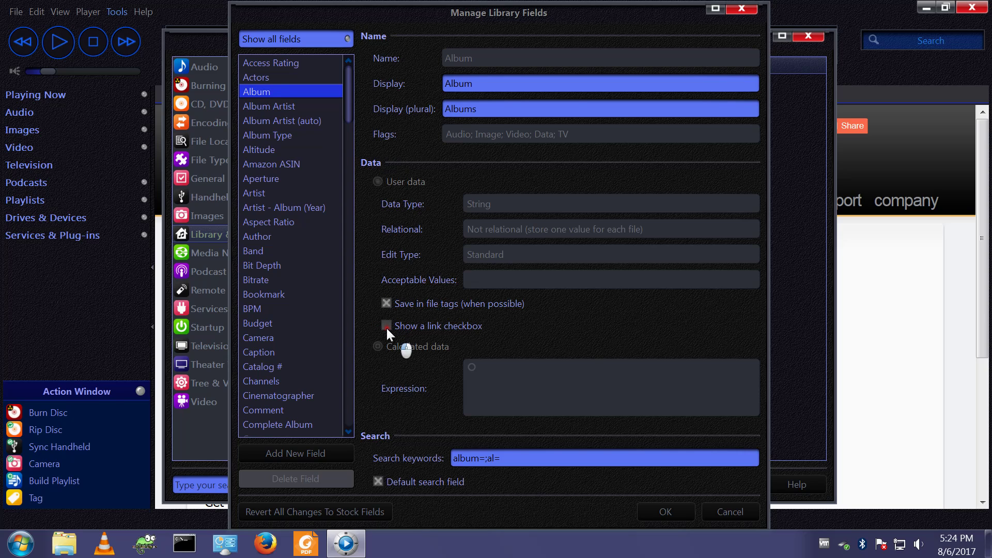
Turn on the link checkbox for the Album Artist and Album Artist (auto) library fields.
{"action": "left_click", "coordinate": [275, 105]}
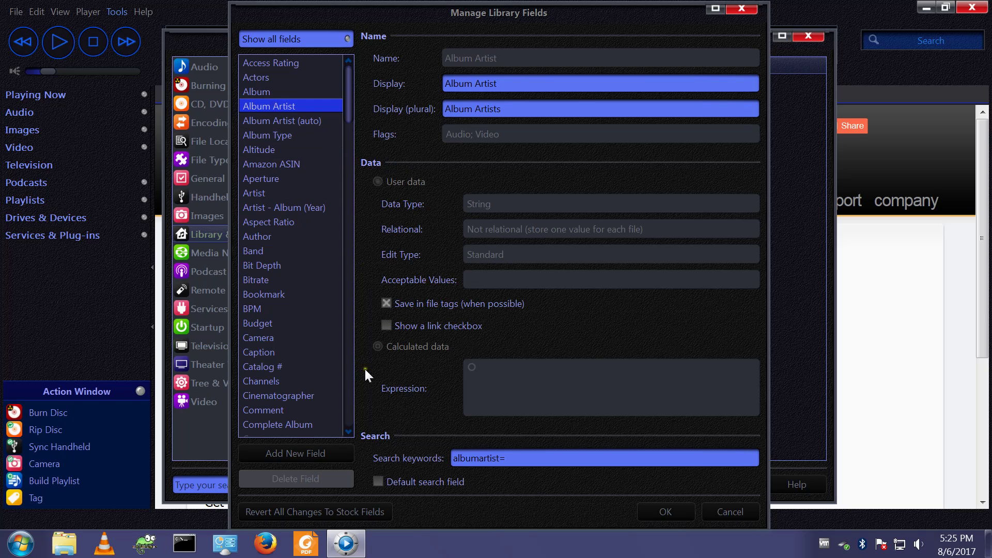
{"action": "left_click", "coordinate": [387, 325]}
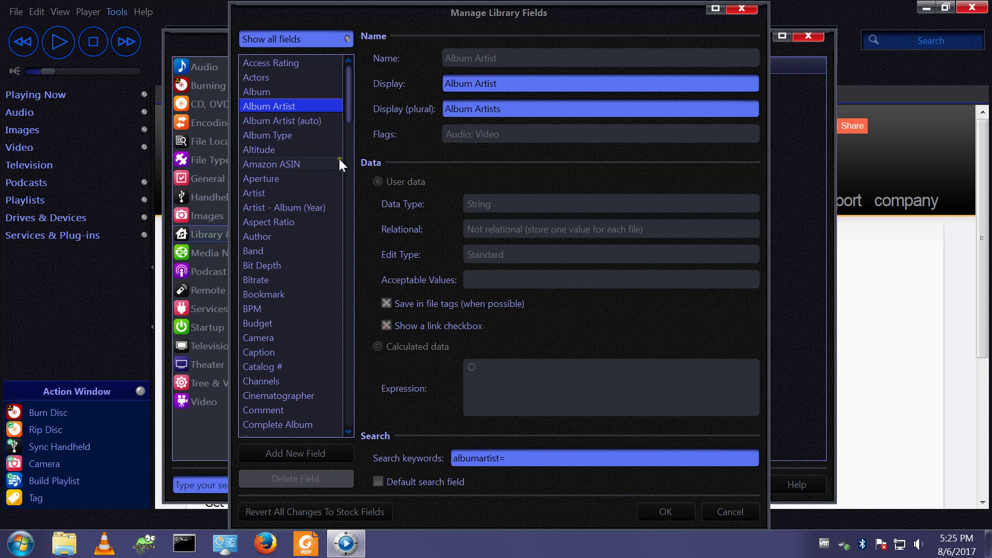
{"action": "left_click", "coordinate": [304, 121]}
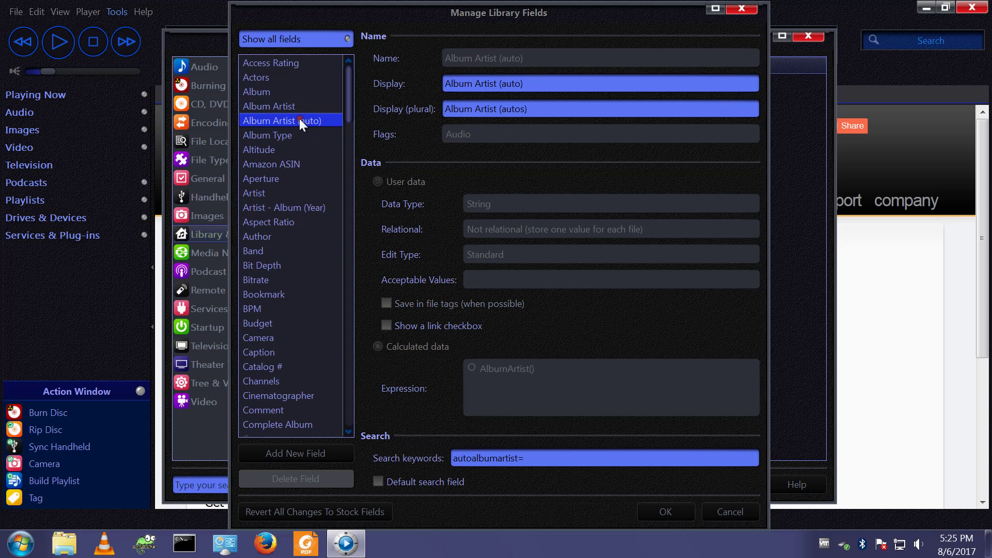
{"action": "left_click", "coordinate": [387, 327]}
Turn on the link checkbox for the Genre field, toggle it for the Name field, and accept the library field changes.
{"action": "scroll", "coordinate": [326, 318], "scroll_direction": "down", "scroll_amount": 5}
{"action": "scroll", "coordinate": [279, 376], "scroll_direction": "down", "scroll_amount": 10}
{"action": "scroll", "coordinate": [285, 375], "scroll_direction": "down", "scroll_amount": 3}
{"action": "left_click", "coordinate": [259, 249]}
{"action": "left_click", "coordinate": [386, 325]}
{"action": "scroll", "coordinate": [277, 331], "scroll_direction": "down", "scroll_amount": 6}
{"action": "scroll", "coordinate": [276, 336], "scroll_direction": "down", "scroll_amount": 4}
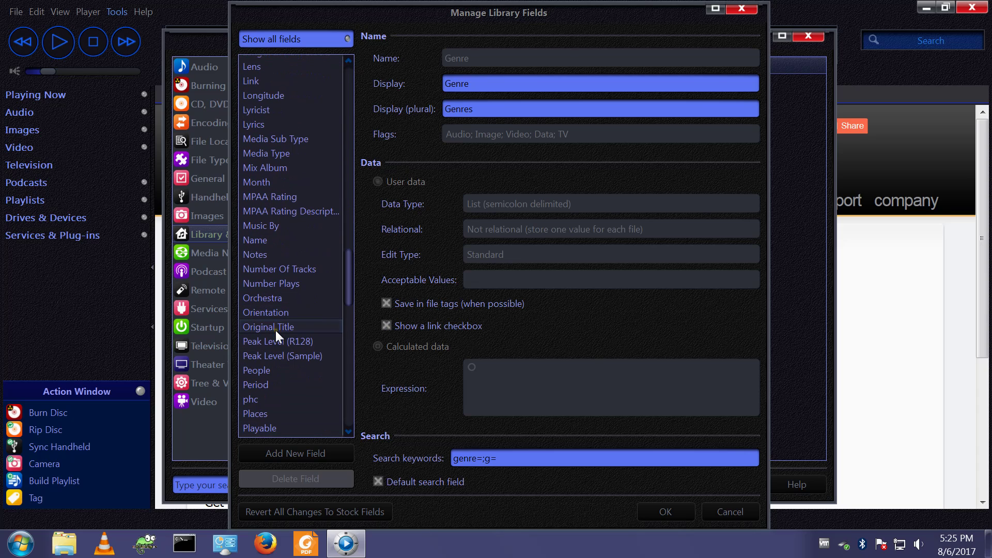
{"action": "left_click", "coordinate": [255, 240]}
{"action": "left_click", "coordinate": [386, 325]}
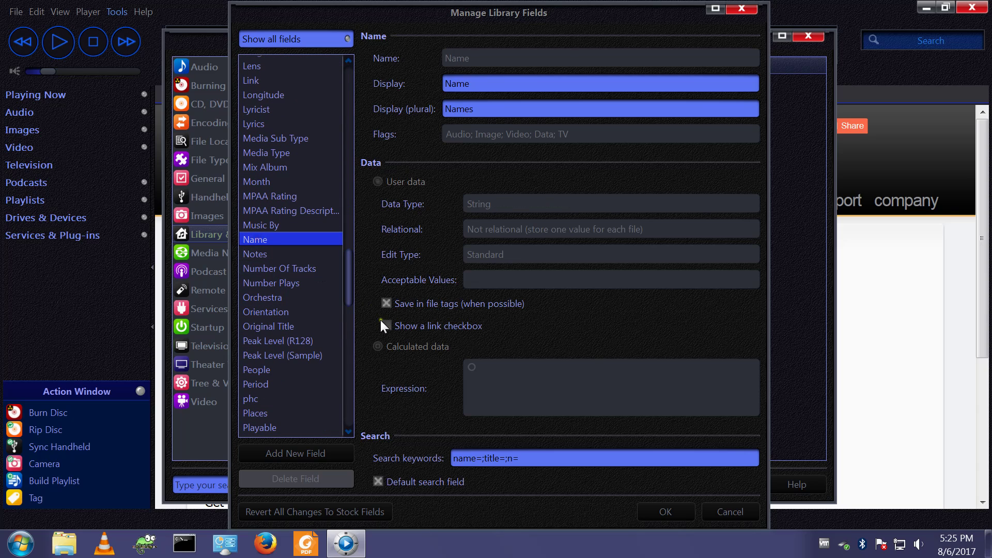
{"action": "left_click", "coordinate": [665, 511]}
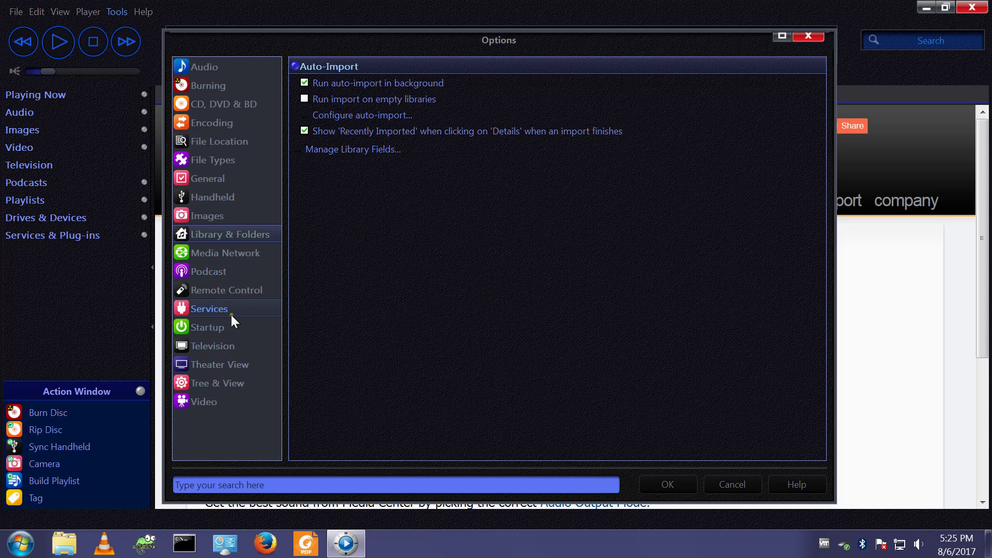
Disable iPod Support and TV among the Features in the General options, and apply the changes.
{"action": "left_click", "coordinate": [215, 183]}
{"action": "scroll", "coordinate": [405, 338], "scroll_direction": "down", "scroll_amount": 1}
{"action": "scroll", "coordinate": [404, 338], "scroll_direction": "down", "scroll_amount": 2}
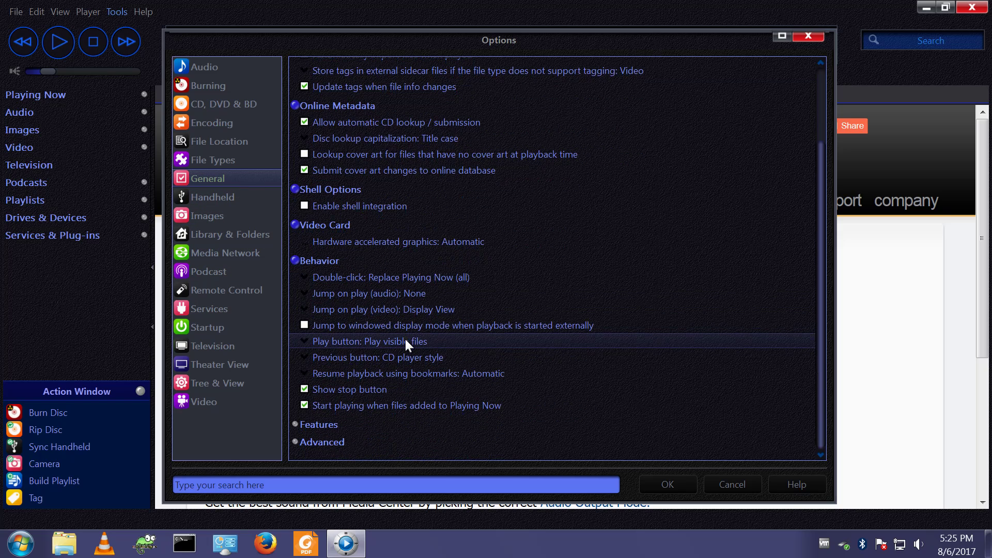
{"action": "left_click", "coordinate": [296, 426]}
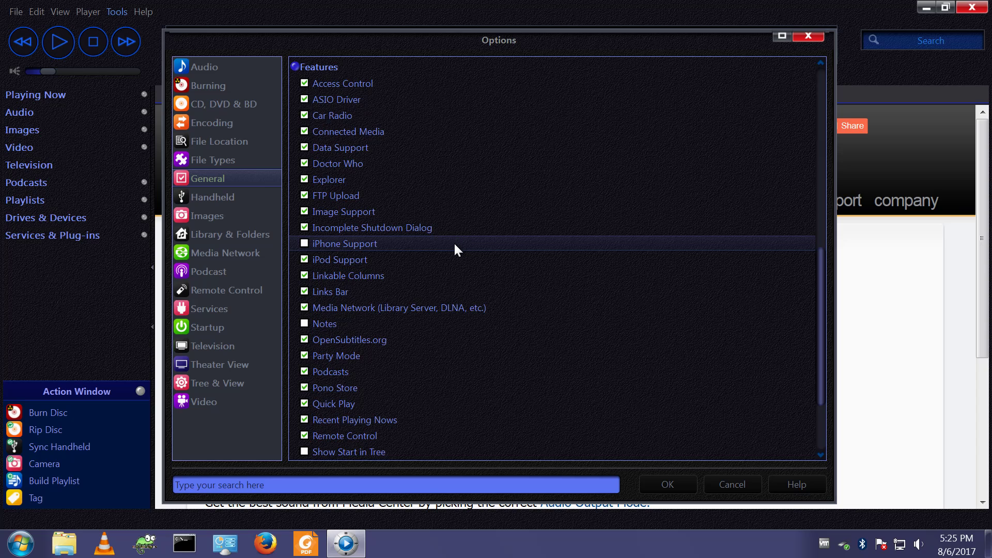
{"action": "left_click", "coordinate": [304, 259]}
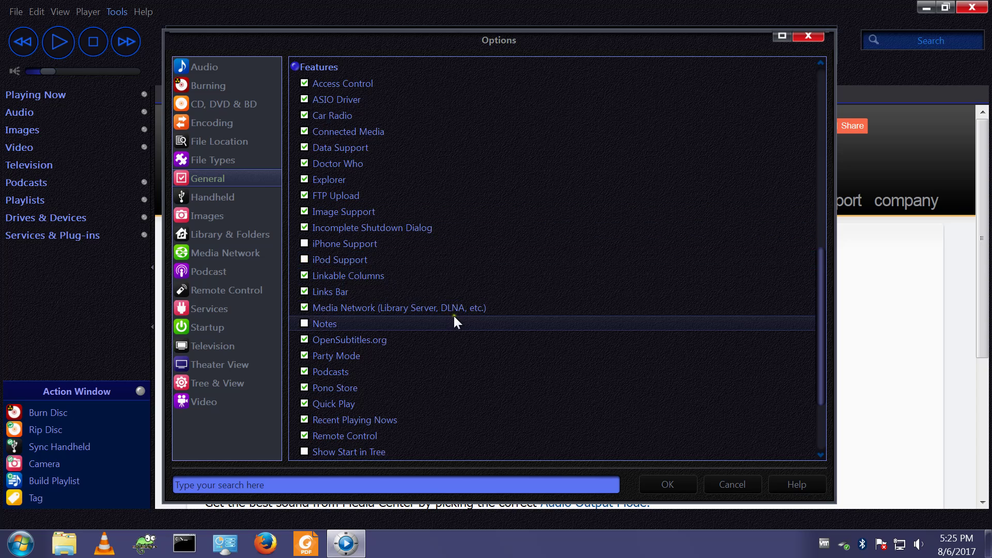
{"action": "scroll", "coordinate": [463, 336], "scroll_direction": "down", "scroll_amount": 3}
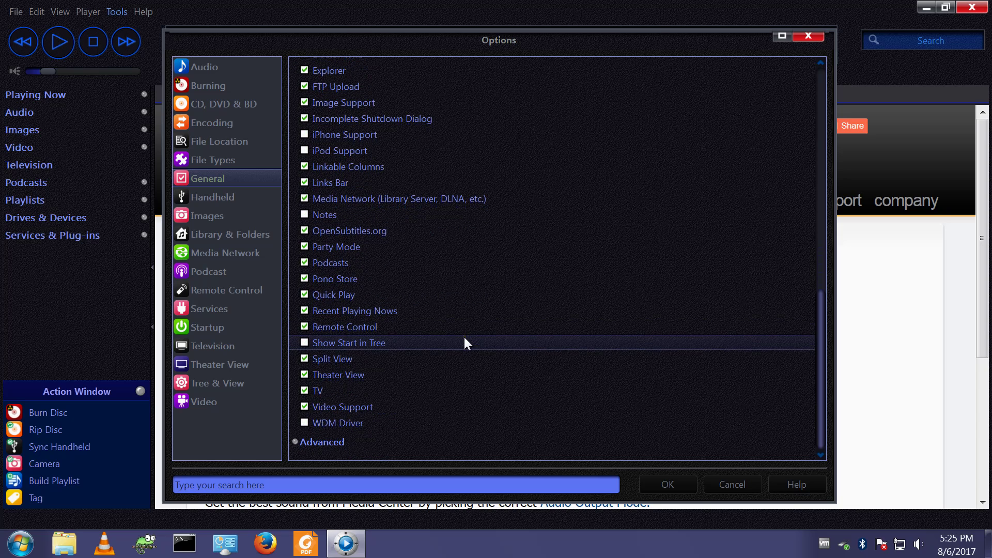
{"action": "left_click", "coordinate": [305, 391]}
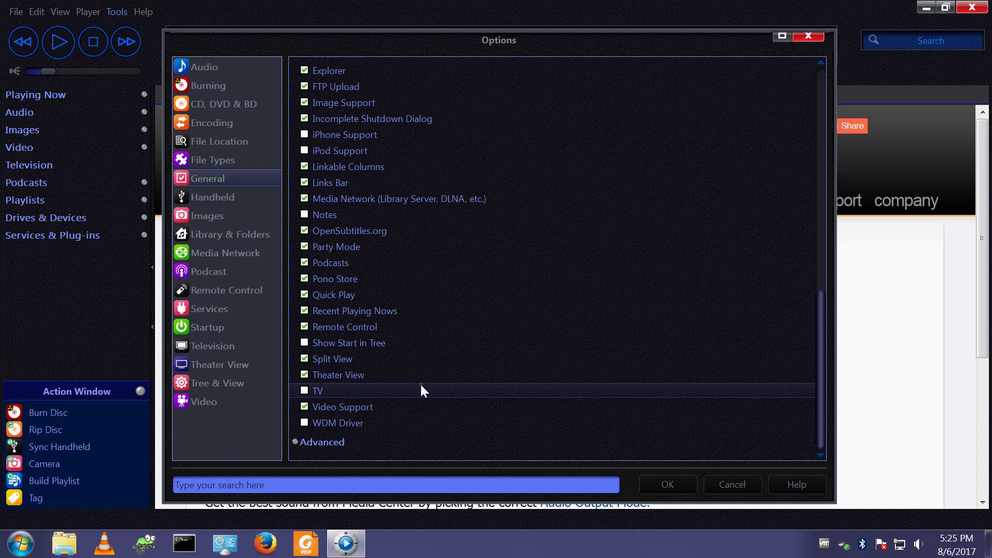
{"action": "left_click", "coordinate": [667, 483]}
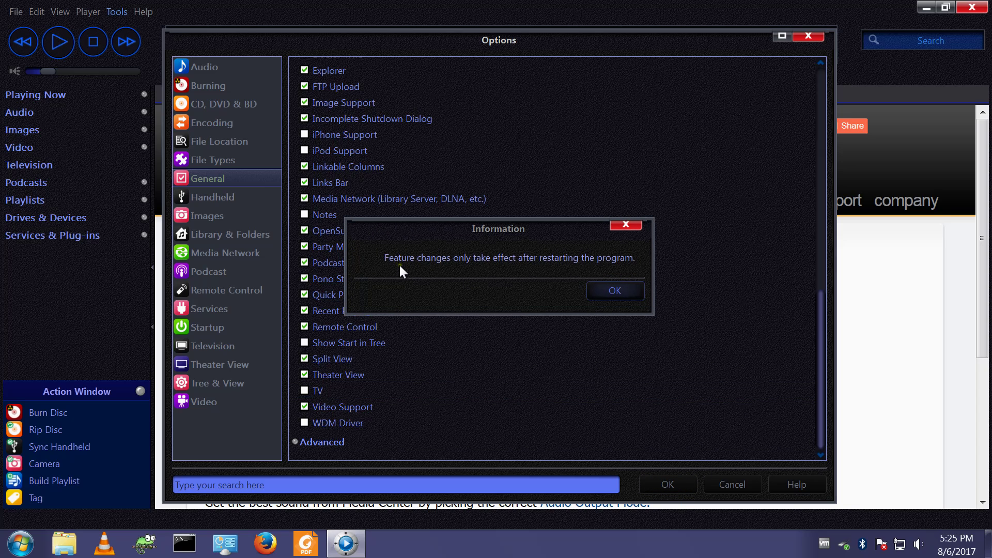
{"action": "left_click", "coordinate": [620, 288]}
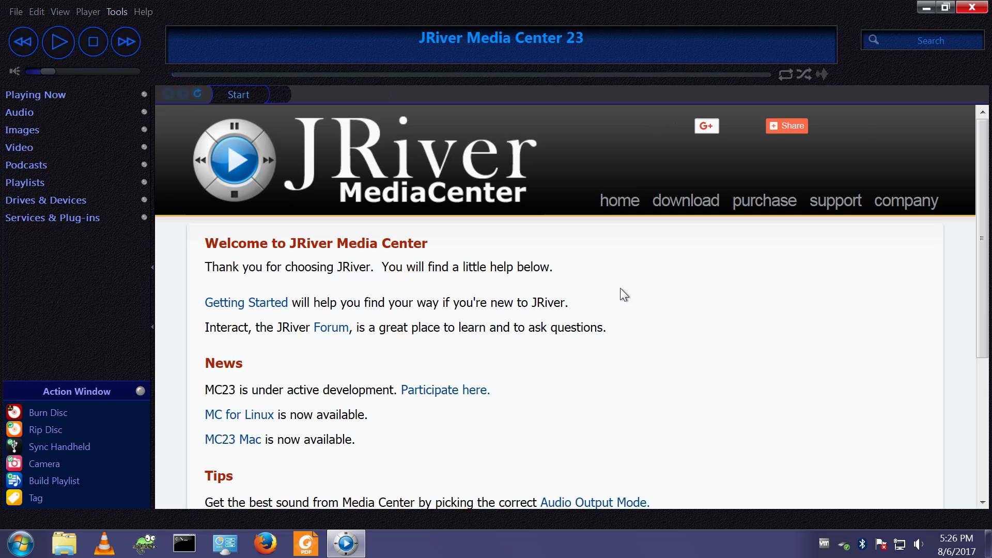
Restart JRiver Media Center 23 so the feature changes take effect.
{"action": "left_click", "coordinate": [973, 8]}
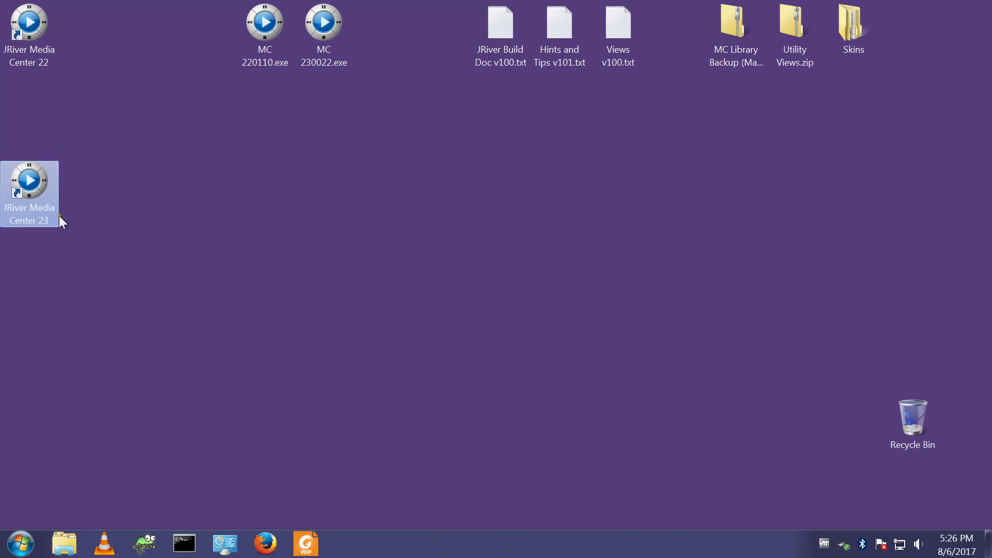
{"action": "left_click", "coordinate": [81, 265]}
{"action": "double_click", "coordinate": [41, 204]}
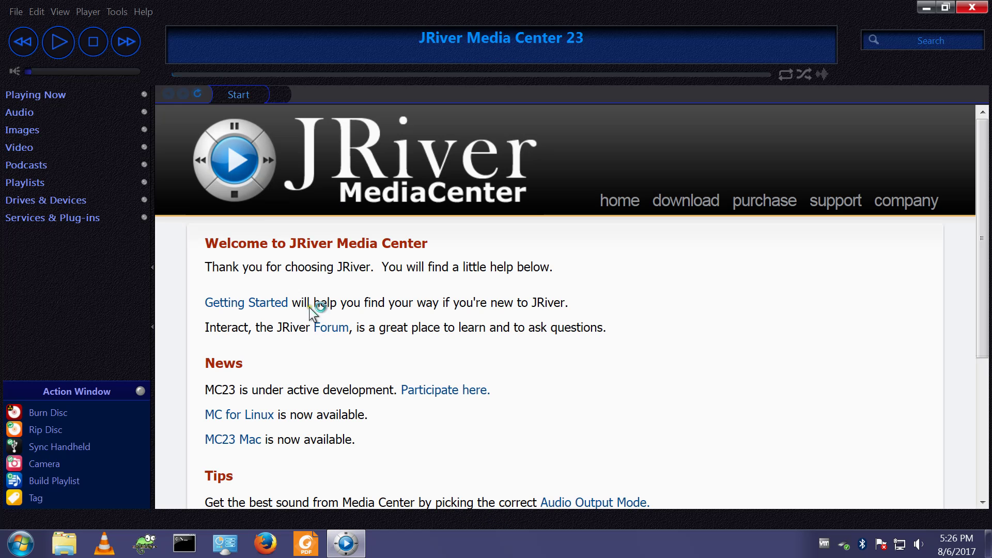
Check the states of the TV and iPod Support features in the General options and close the dialog.
{"action": "left_click", "coordinate": [118, 10]}
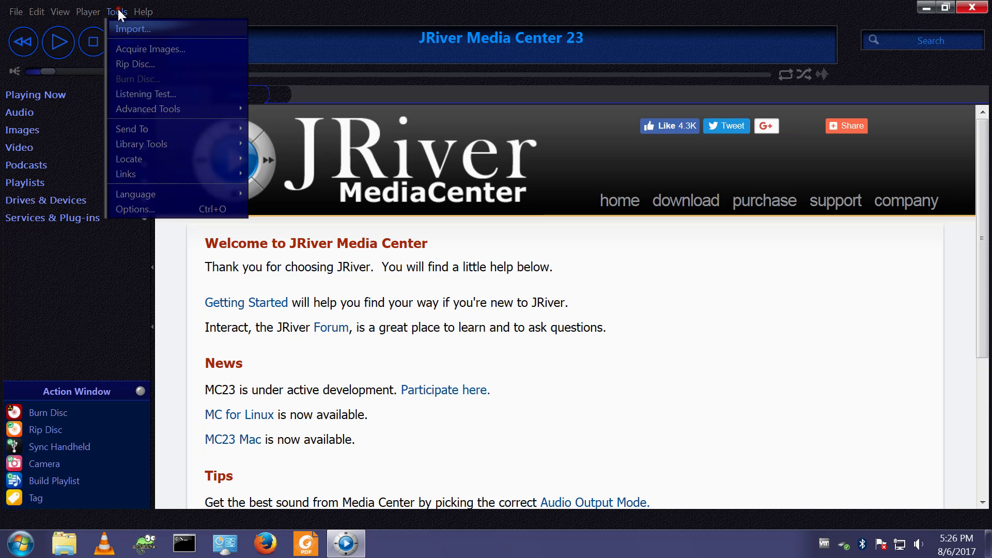
{"action": "left_click", "coordinate": [127, 209]}
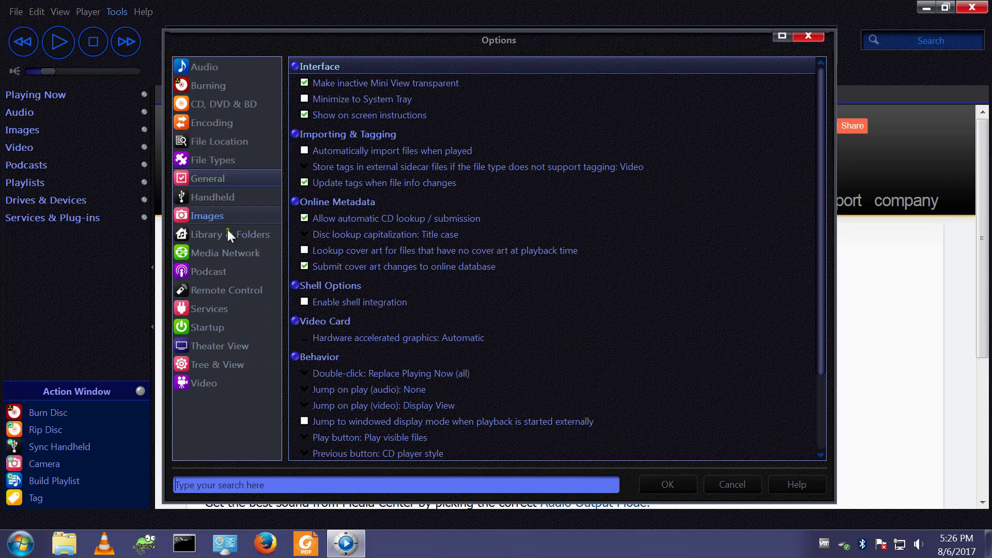
{"action": "scroll", "coordinate": [359, 446], "scroll_direction": "down", "scroll_amount": 3}
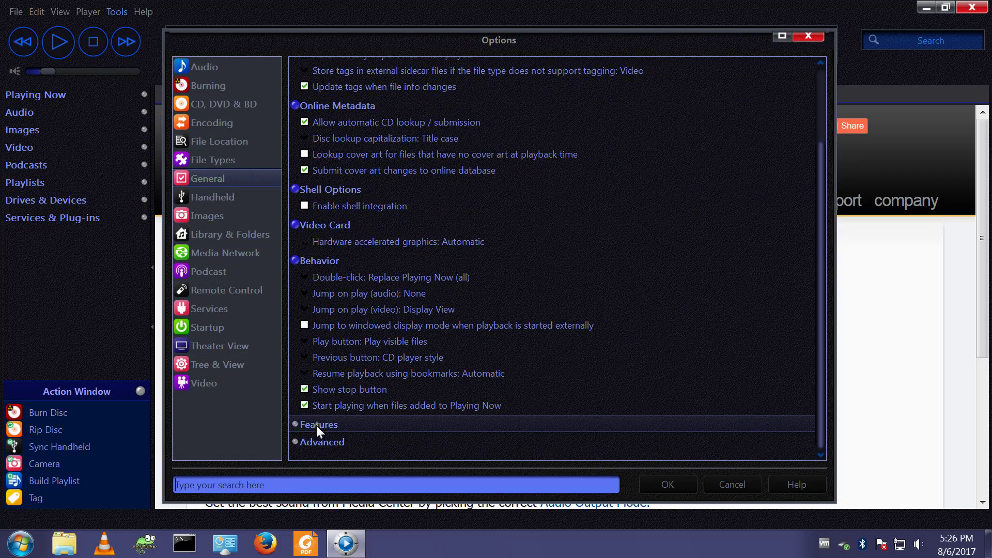
{"action": "left_click", "coordinate": [316, 424]}
{"action": "scroll", "coordinate": [351, 447], "scroll_direction": "down", "scroll_amount": 2}
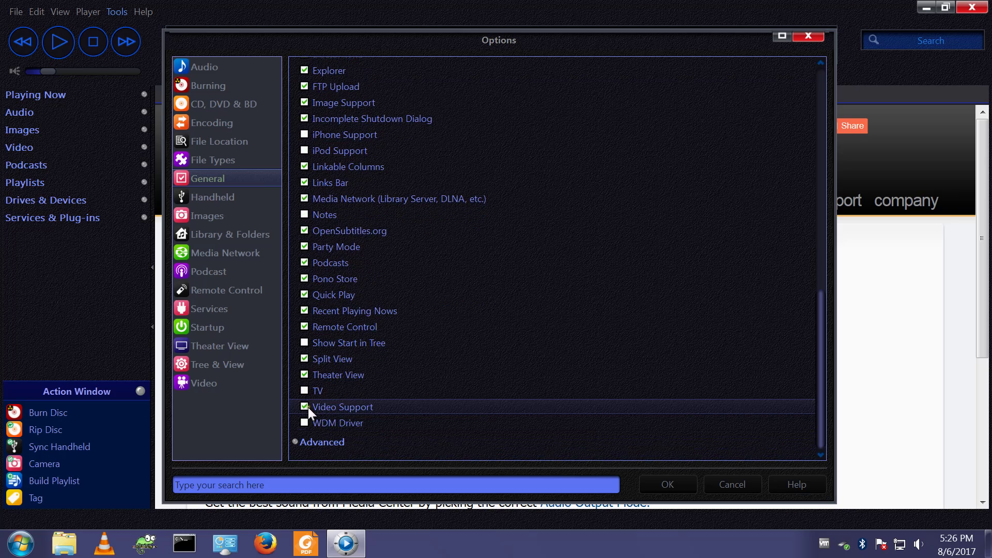
{"action": "scroll", "coordinate": [315, 399], "scroll_direction": "up", "scroll_amount": 3}
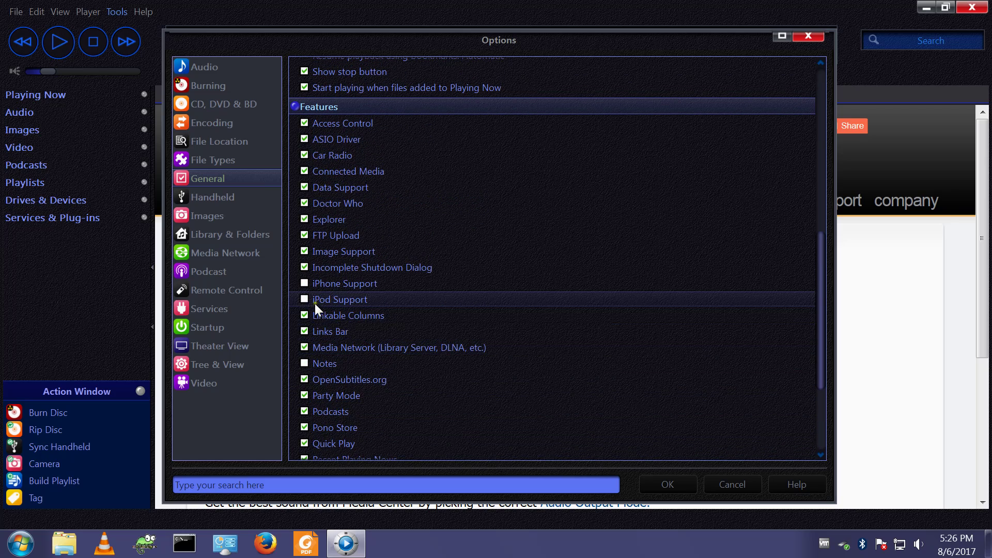
{"action": "left_click", "coordinate": [667, 484]}
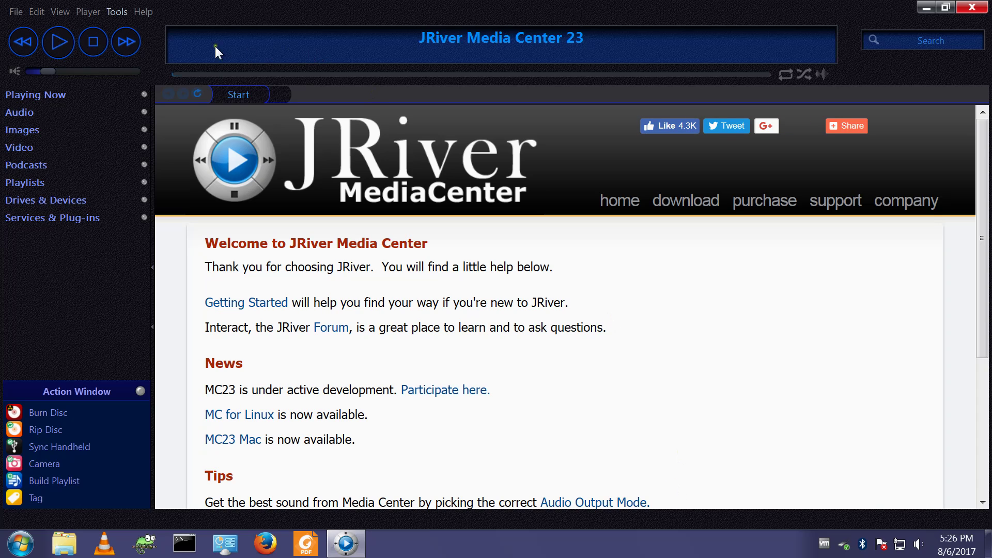
Set the startup interface location to Last Location in the Startup options.
{"action": "left_click", "coordinate": [117, 12]}
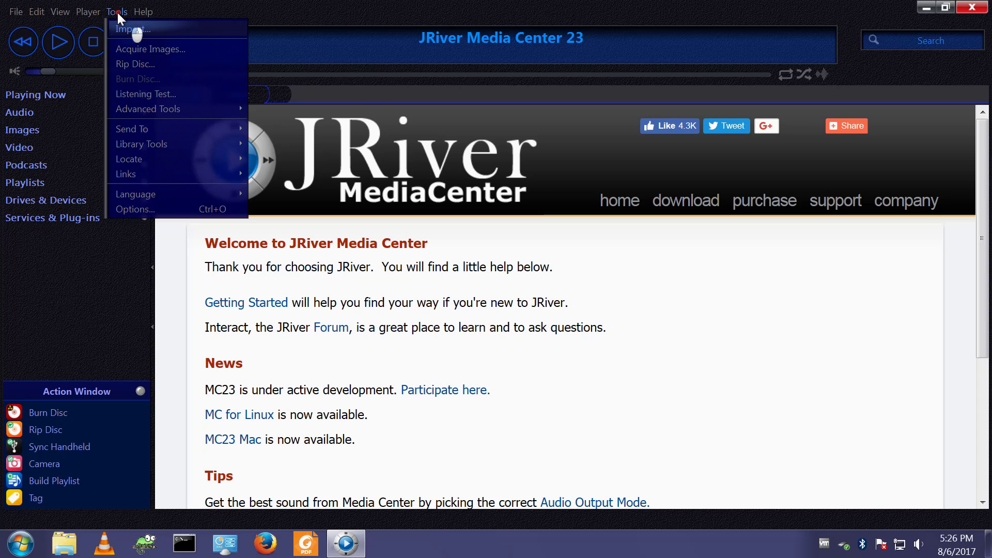
{"action": "left_click", "coordinate": [132, 211]}
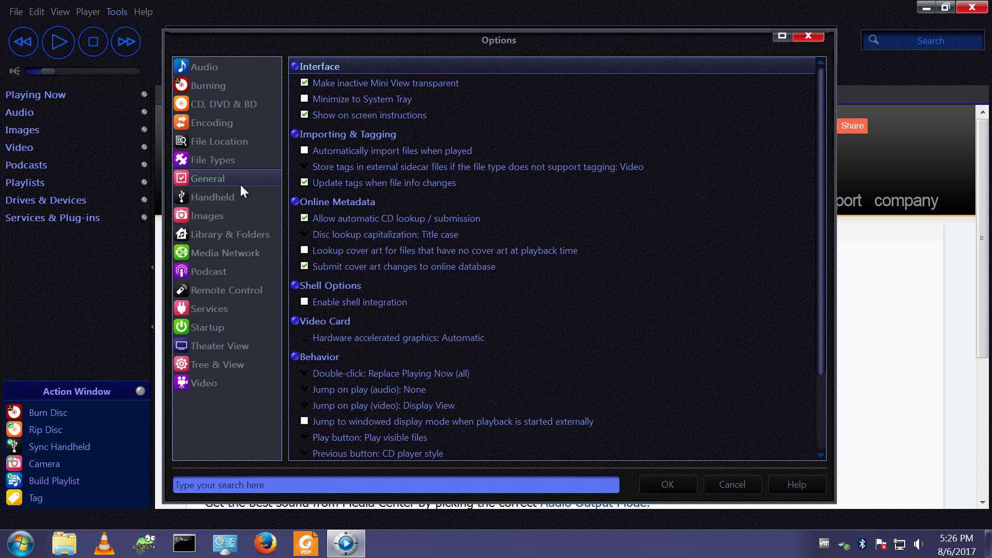
{"action": "left_click", "coordinate": [210, 326]}
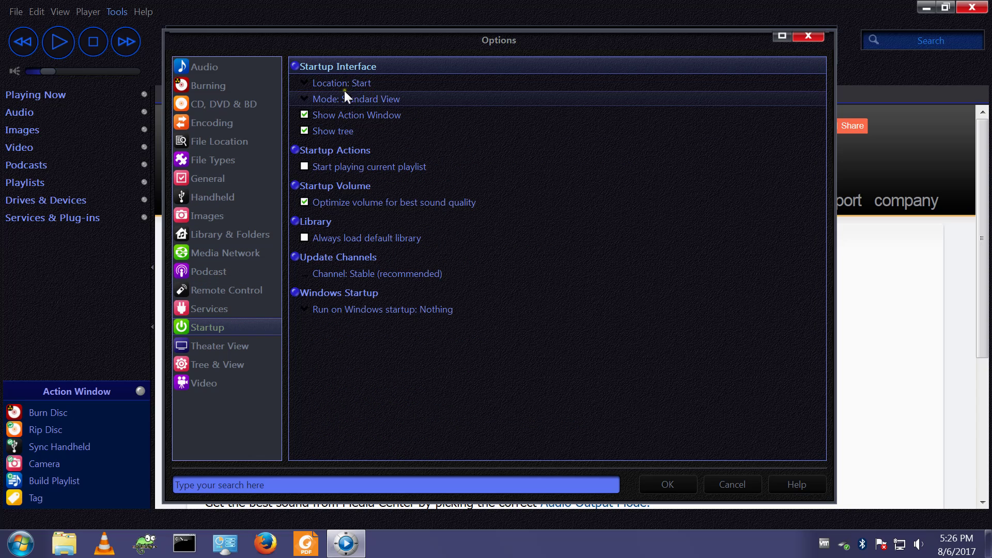
{"action": "left_click", "coordinate": [324, 84]}
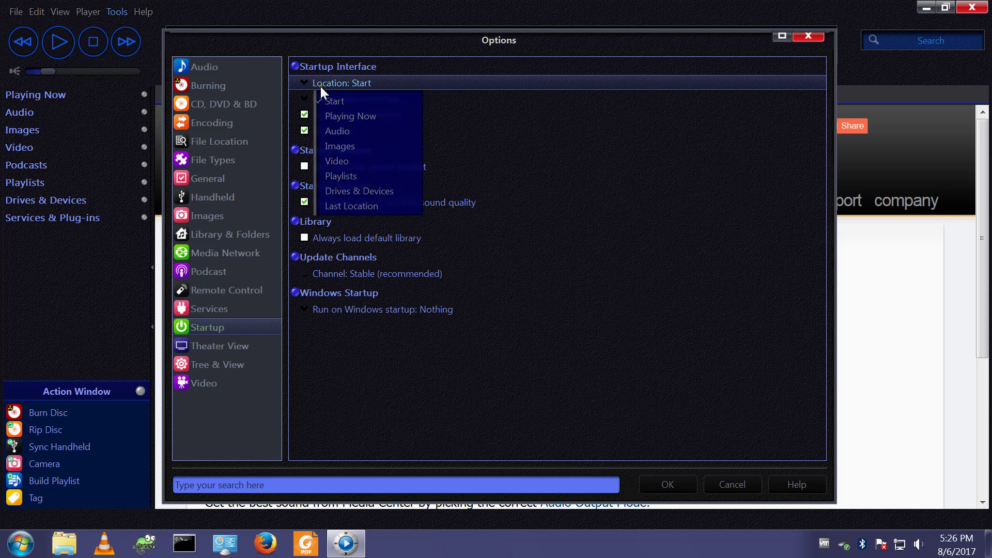
{"action": "left_click", "coordinate": [344, 206]}
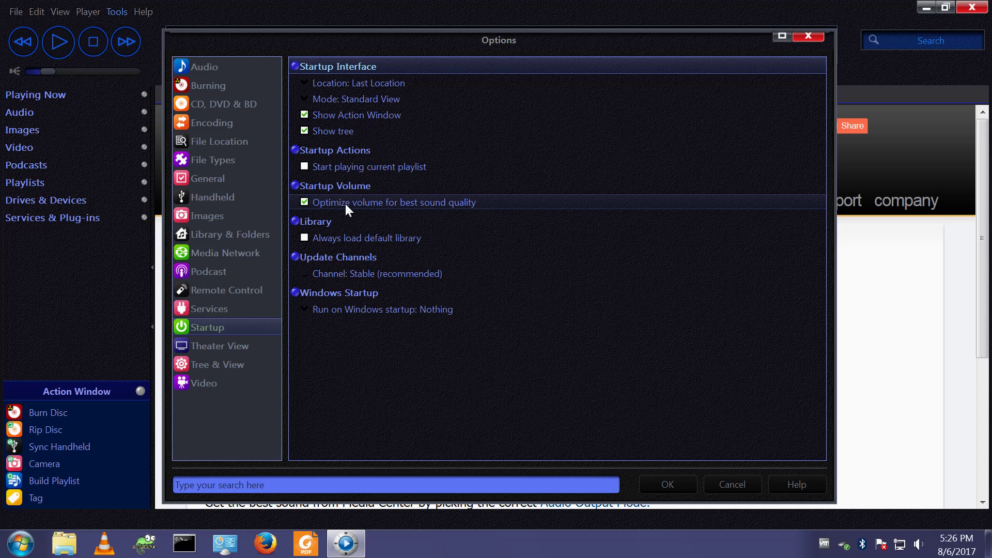
Set the startup interface mode to Last Exit View and save the options.
{"action": "left_click", "coordinate": [338, 100]}
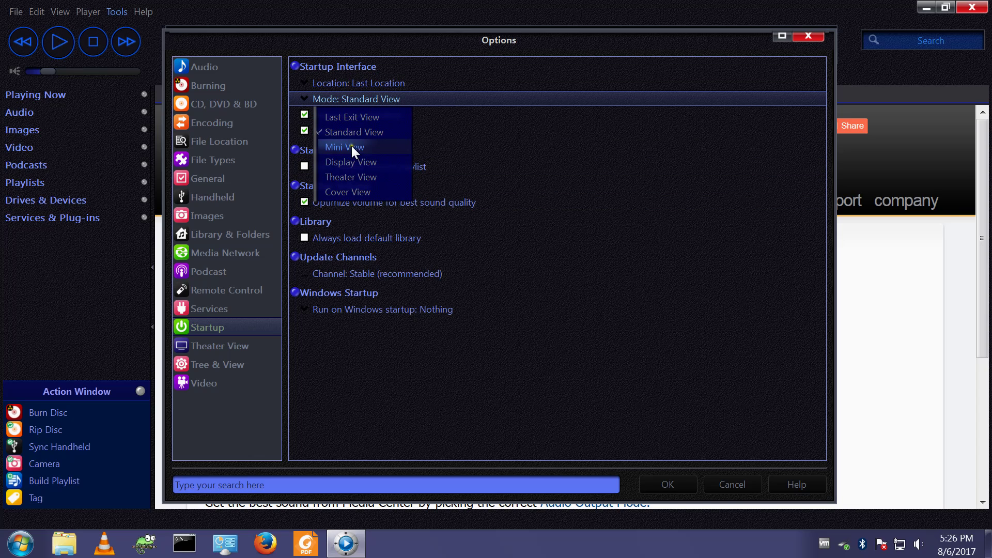
{"action": "left_click", "coordinate": [350, 117]}
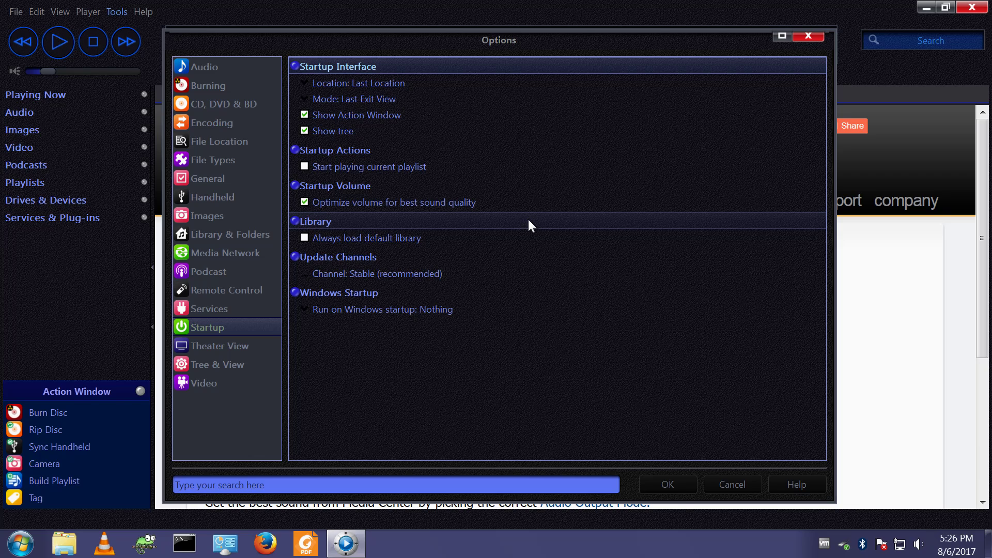
{"action": "left_click", "coordinate": [667, 484]}
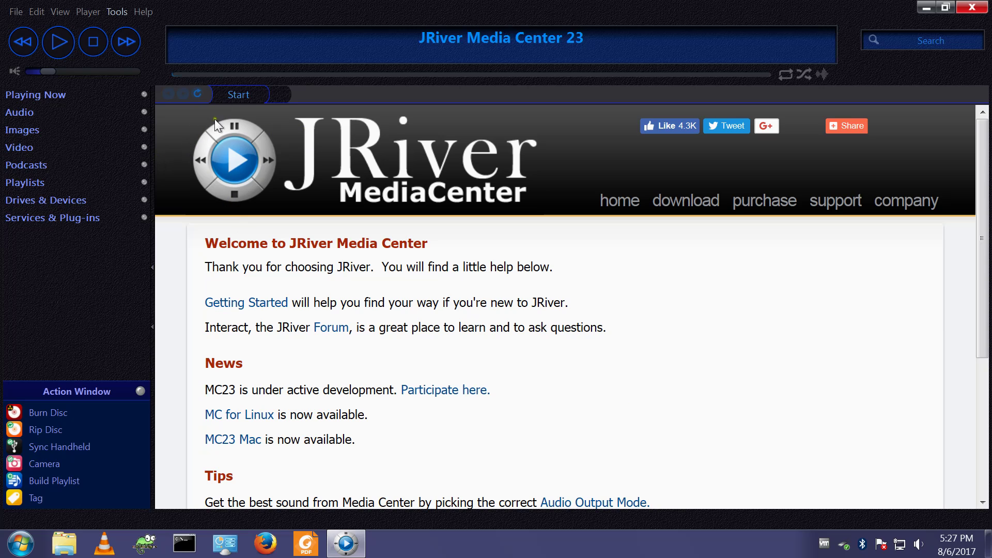
Check the installed Media Center version in the About information and close it.
{"action": "left_click", "coordinate": [144, 11]}
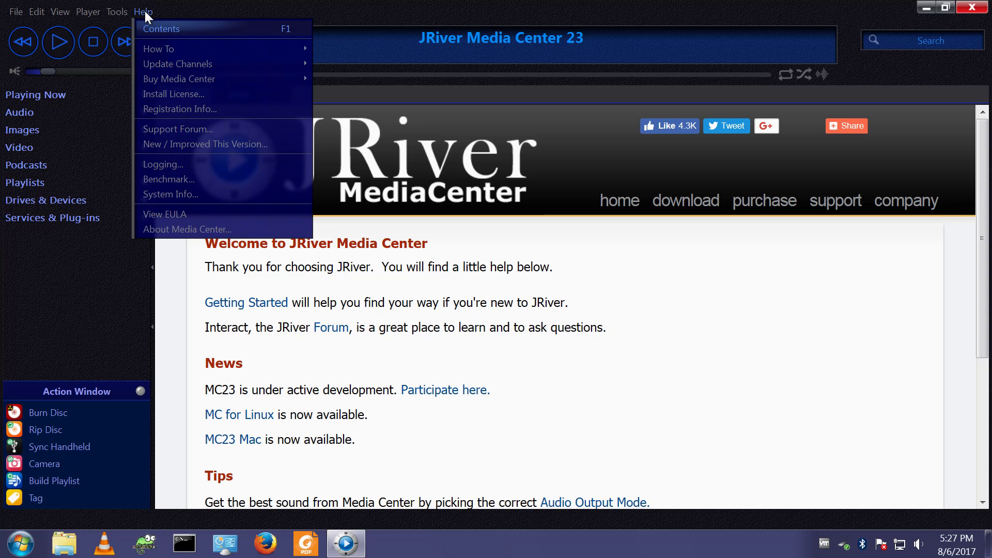
{"action": "left_click", "coordinate": [181, 232]}
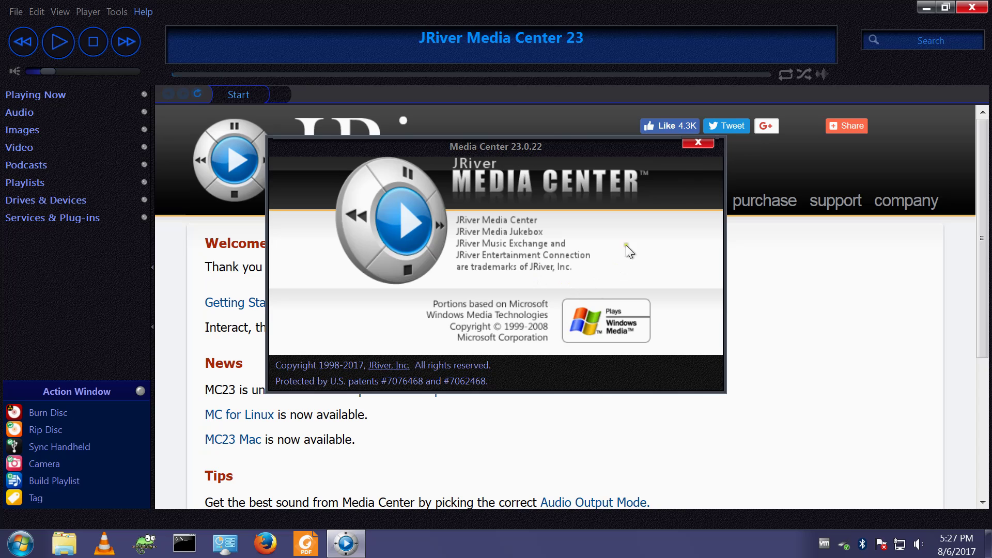
{"action": "left_click", "coordinate": [696, 145]}
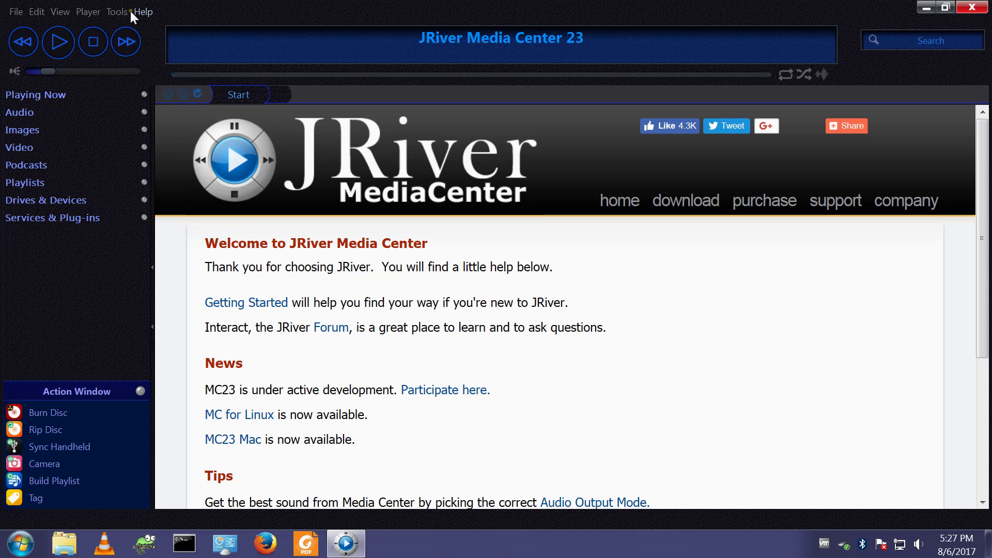
Check for program updates on the current update channel and dismiss the result.
{"action": "left_click", "coordinate": [116, 11]}
{"action": "mouse_move", "coordinate": [150, 136]}
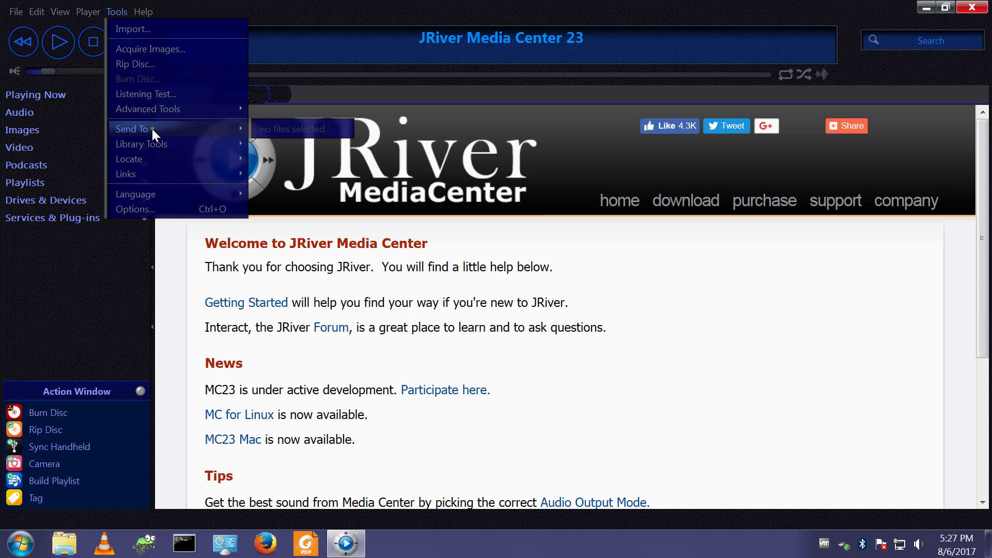
{"action": "mouse_move", "coordinate": [143, 12]}
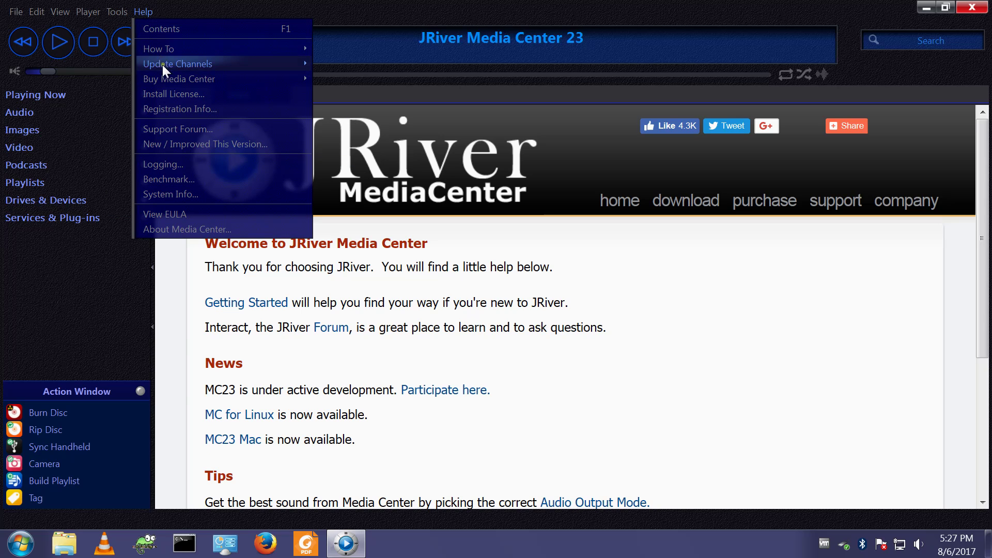
{"action": "mouse_move", "coordinate": [174, 63]}
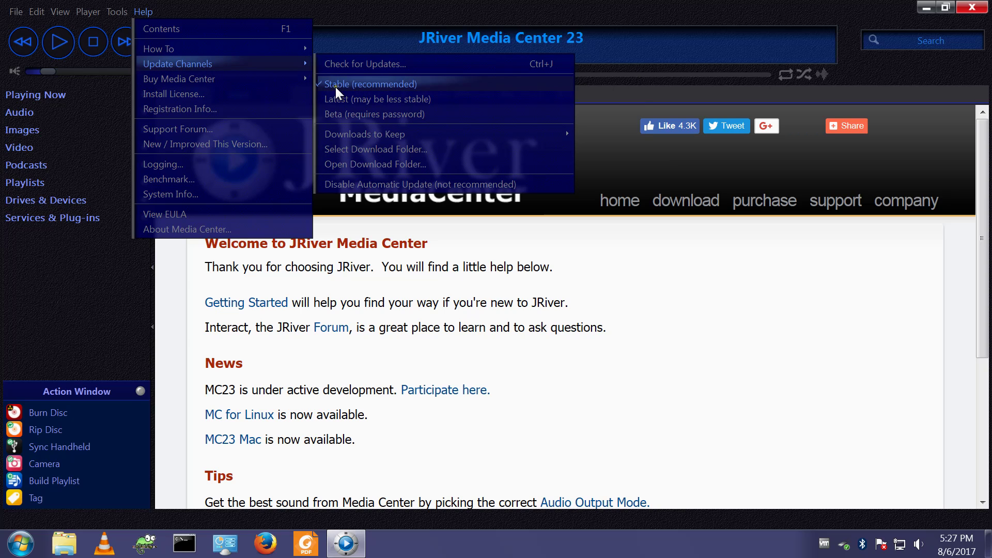
{"action": "left_click", "coordinate": [375, 64]}
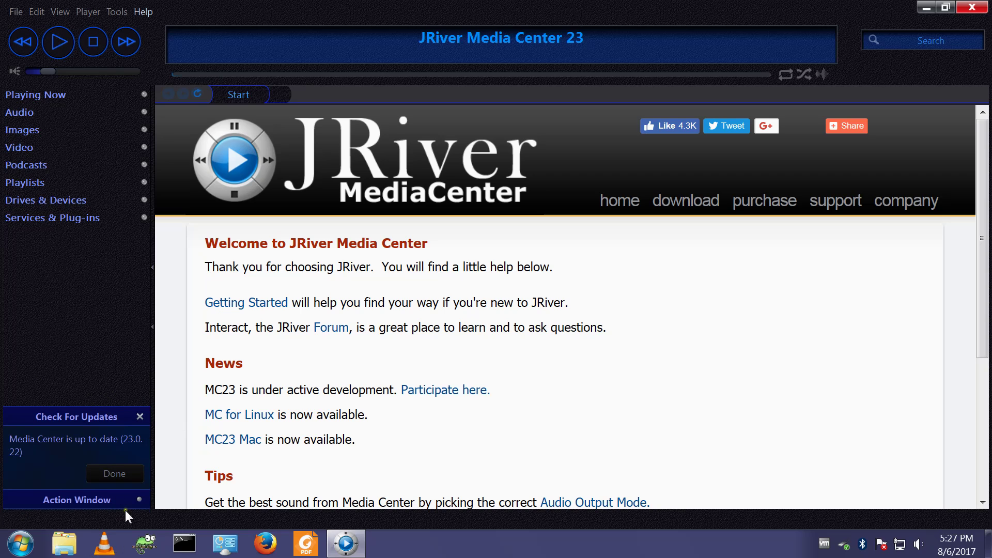
{"action": "left_click", "coordinate": [123, 472]}
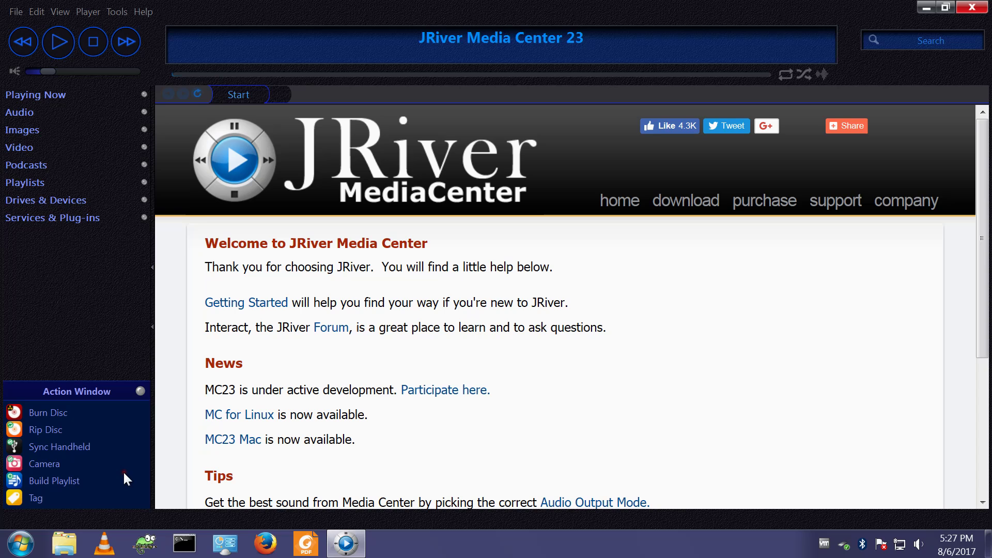
Switch the update channel to Latest (may be less stable) and check for updates.
{"action": "left_click", "coordinate": [143, 12]}
{"action": "mouse_move", "coordinate": [173, 64]}
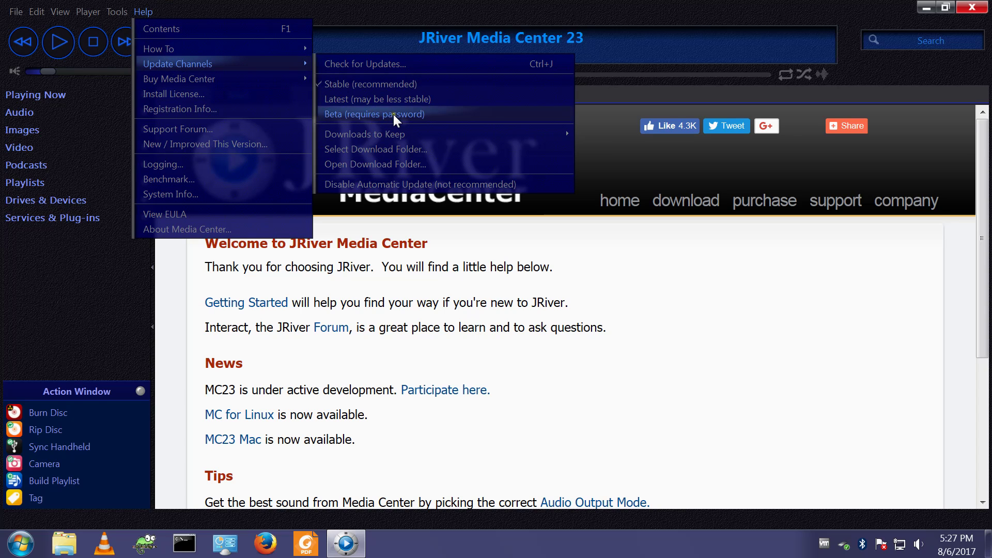
{"action": "left_click", "coordinate": [372, 99]}
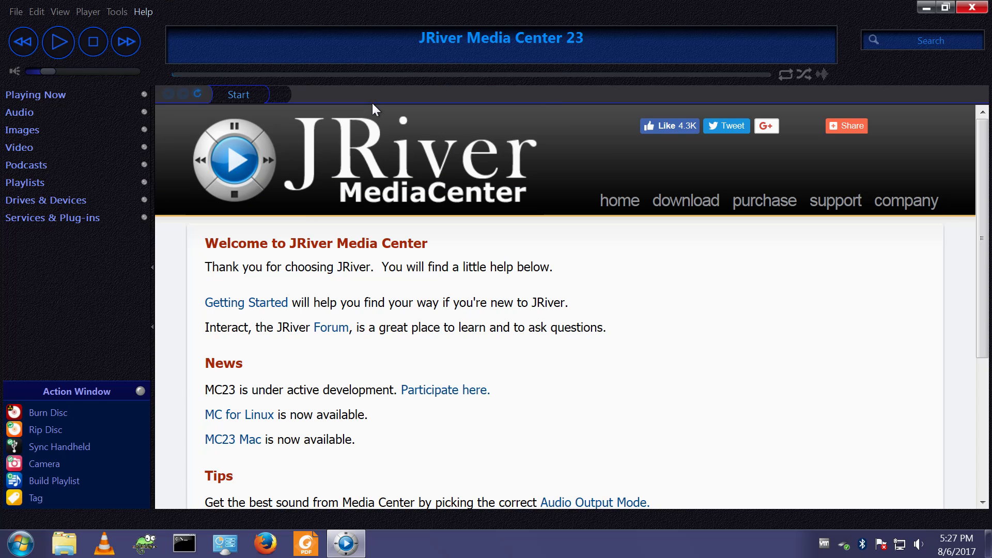
{"action": "left_click", "coordinate": [144, 12]}
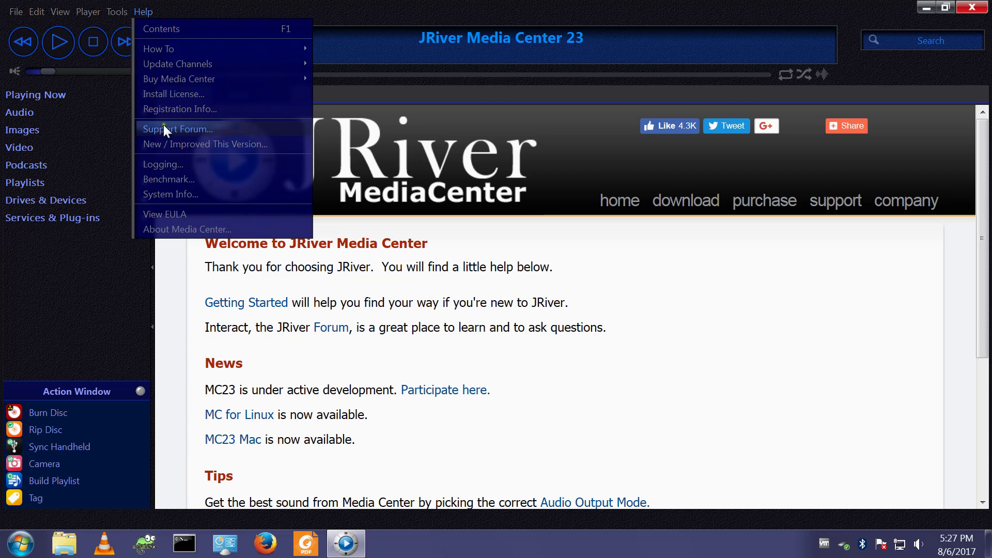
{"action": "mouse_move", "coordinate": [182, 67]}
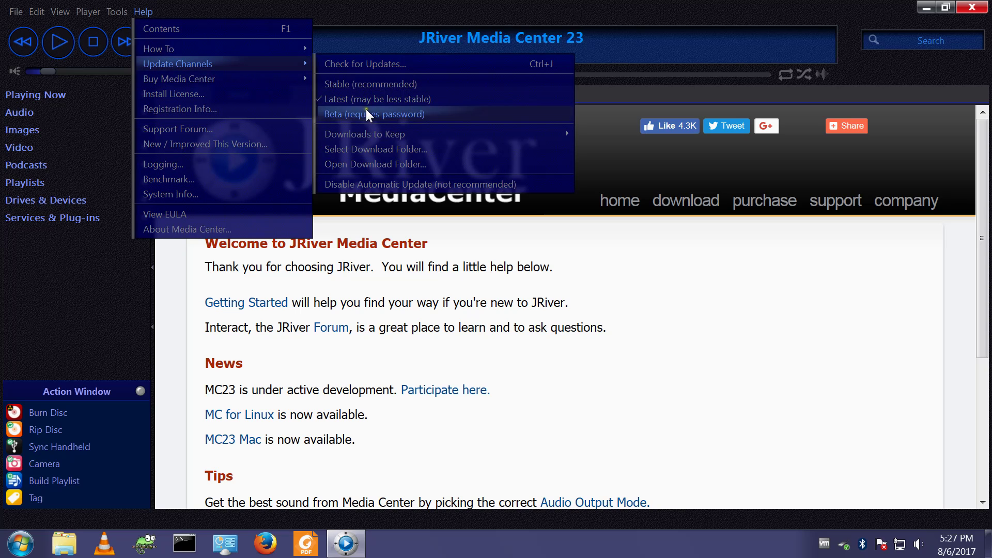
{"action": "left_click", "coordinate": [360, 64]}
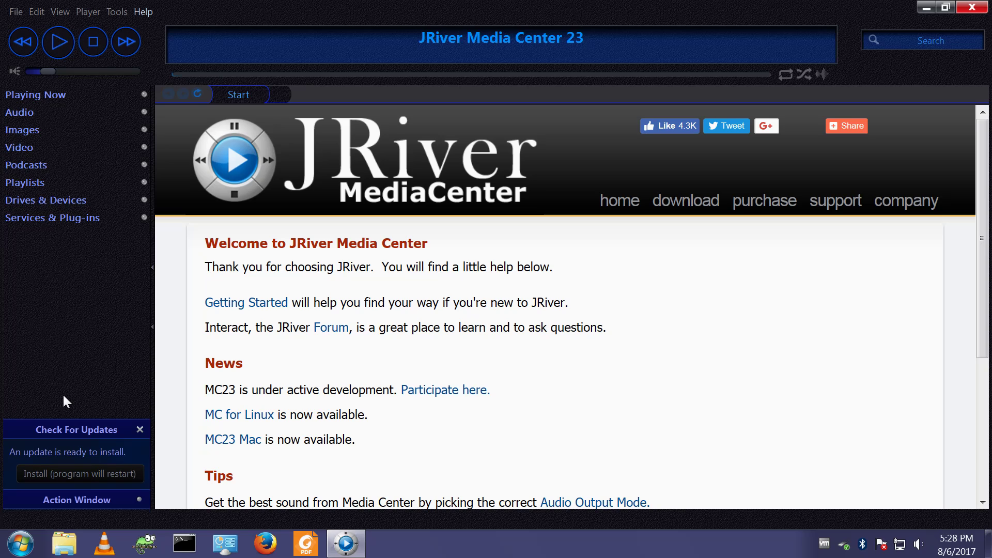
{"action": "left_click", "coordinate": [143, 11]}
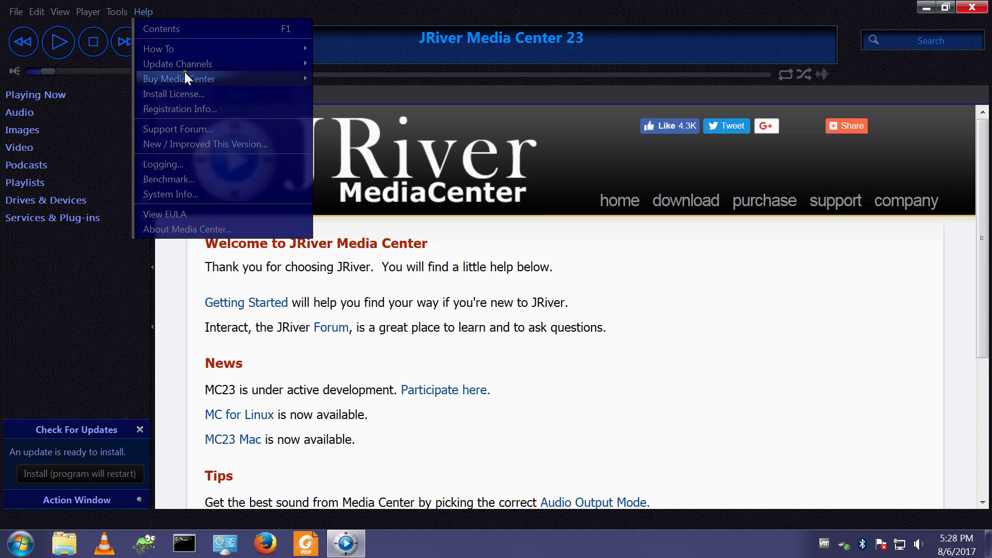
{"action": "mouse_move", "coordinate": [184, 64]}
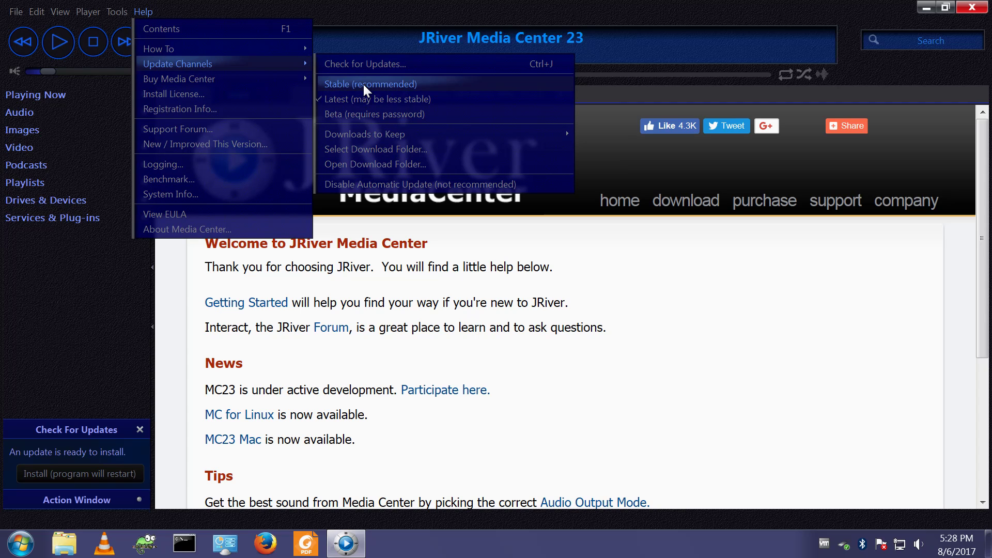
{"action": "left_click", "coordinate": [331, 8]}
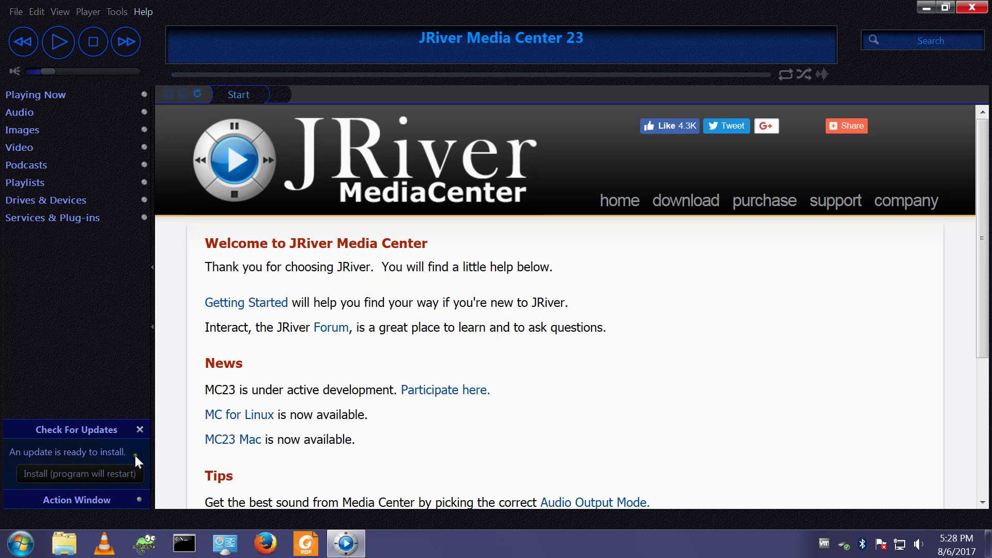
Install the downloaded update with a program restart, authorising it with the administrator password.
{"action": "left_click", "coordinate": [77, 474]}
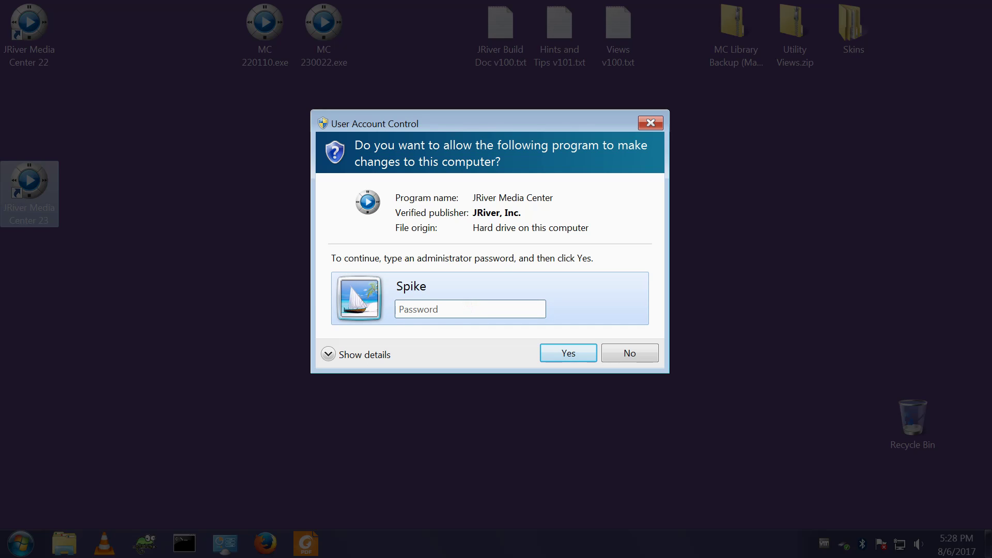
{"action": "type", "text": "**********"}
{"action": "key", "text": "Return"}
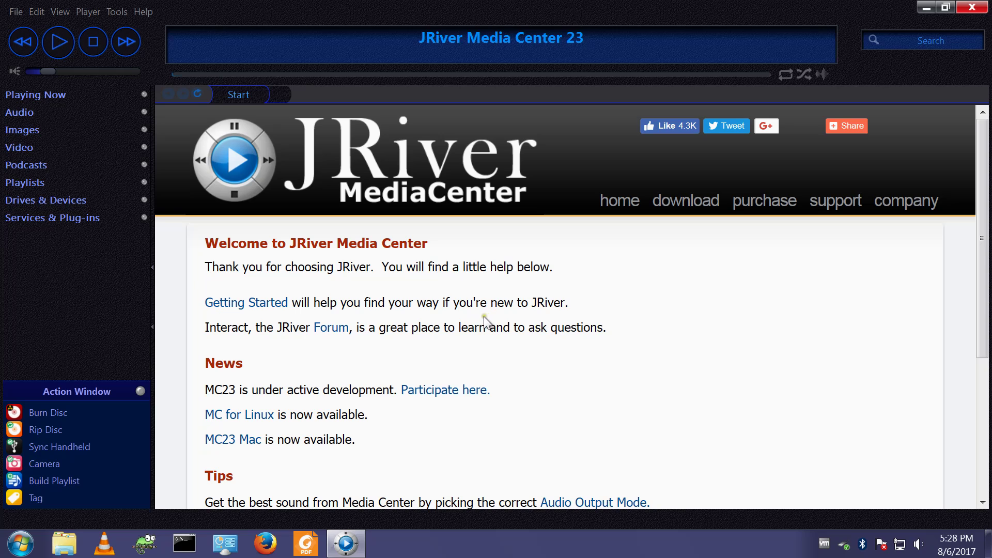
Verify the Media Center version after the update in the About information and close it.
{"action": "left_click", "coordinate": [140, 12]}
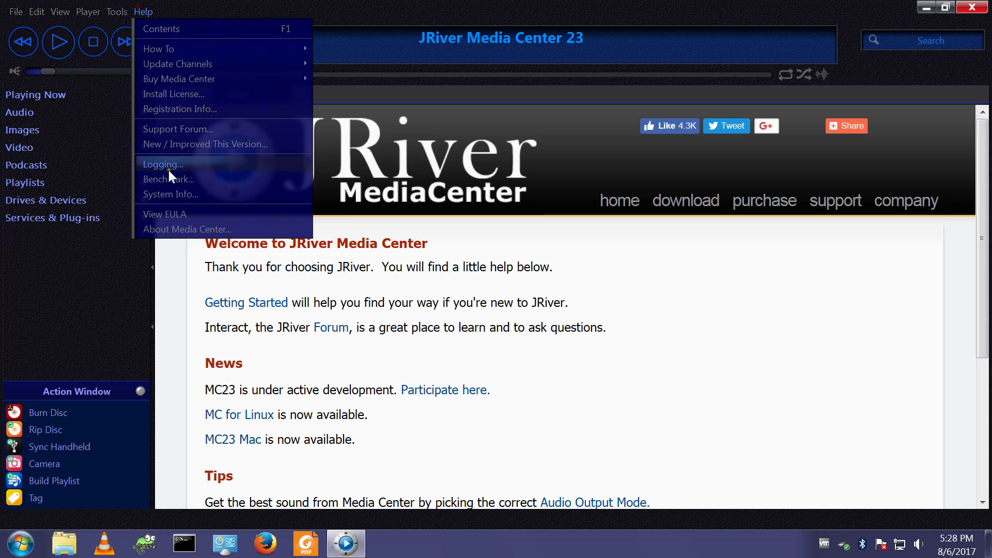
{"action": "left_click", "coordinate": [173, 230]}
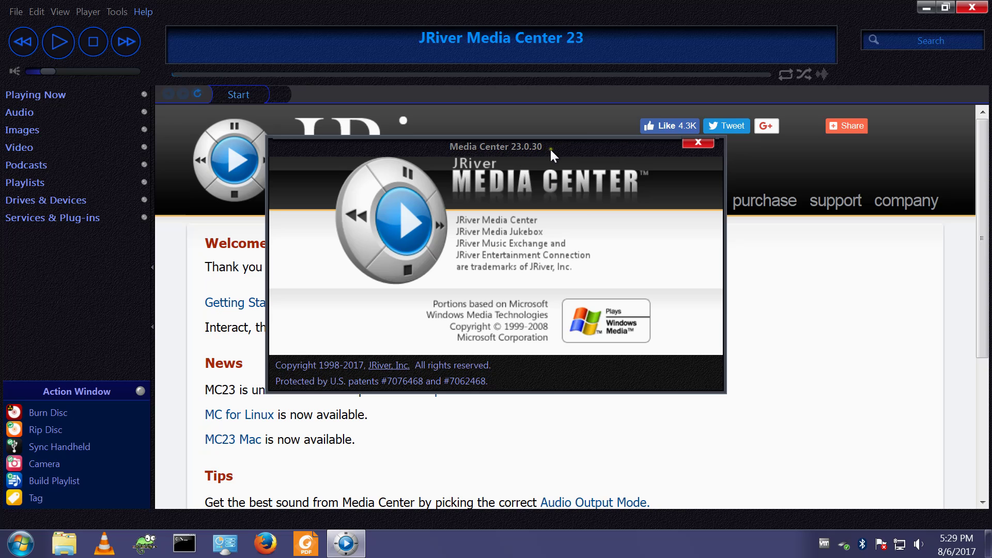
{"action": "left_click", "coordinate": [698, 144]}
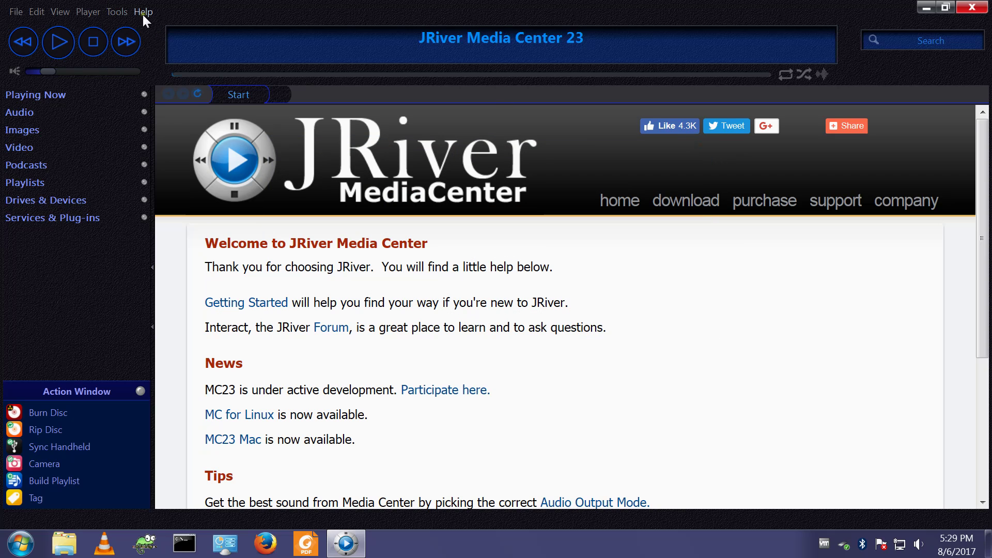
Set the update channel back to Stable (recommended).
{"action": "left_click", "coordinate": [143, 11]}
{"action": "mouse_move", "coordinate": [157, 63]}
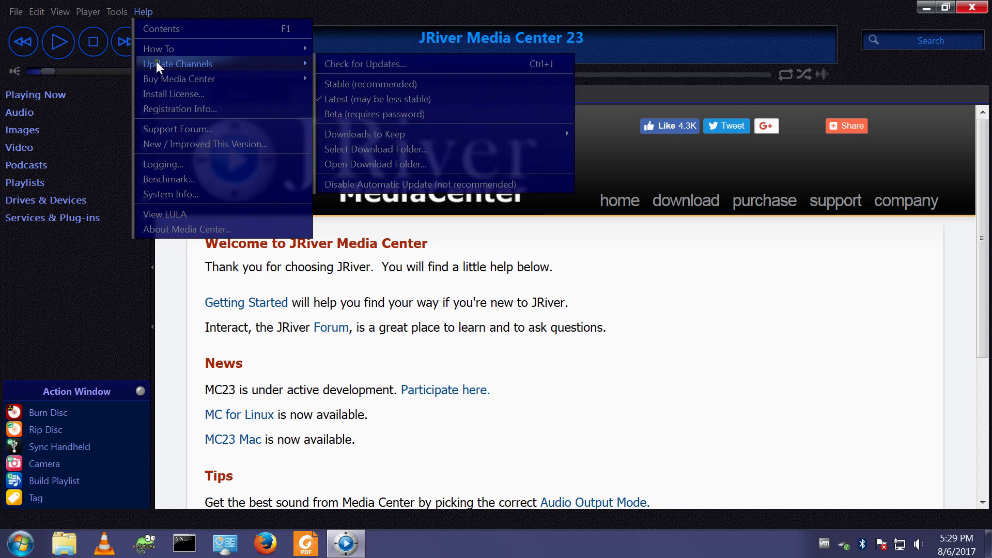
{"action": "left_click", "coordinate": [373, 85]}
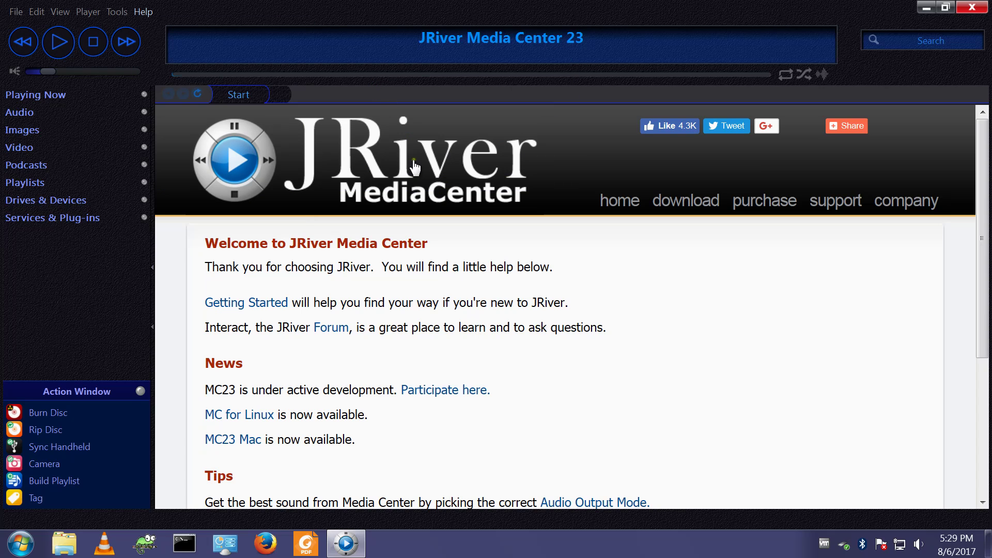